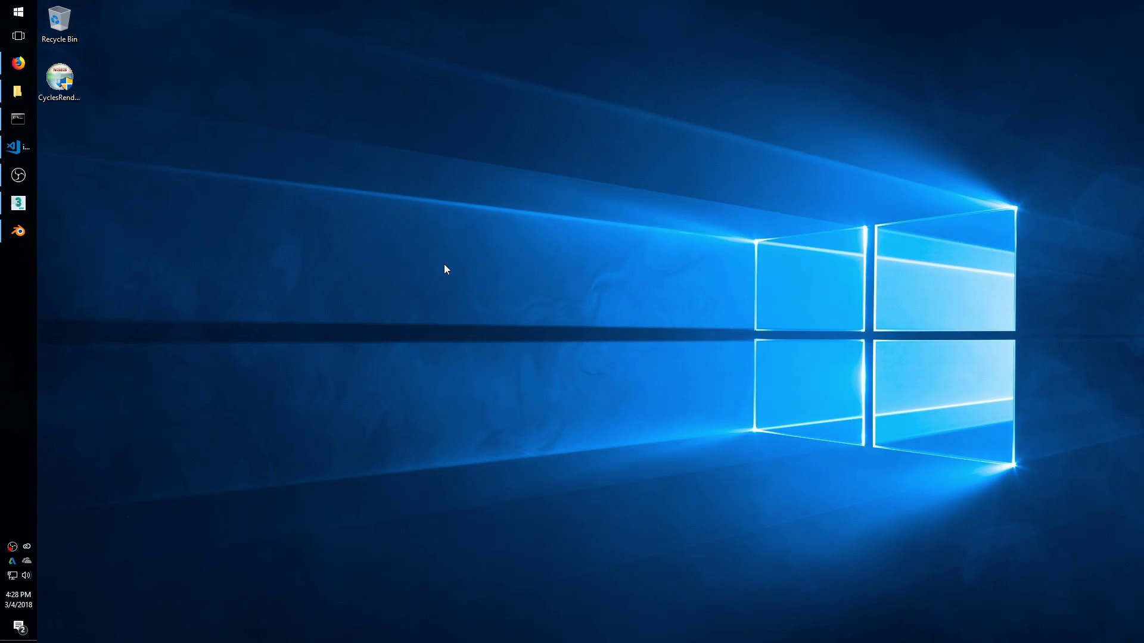
- Advance the Cycles Plugin for Max Beta 1.08 setup past the changelog and accept the license agreement
left_click(655, 421)
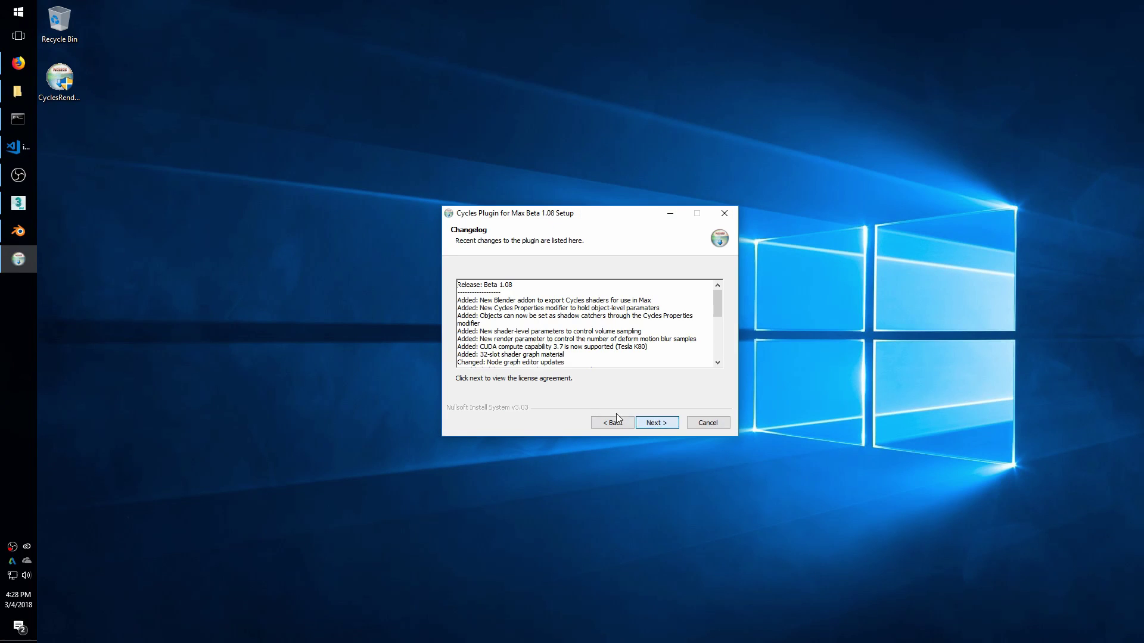
left_click(656, 422)
left_click(574, 397)
left_click(656, 422)
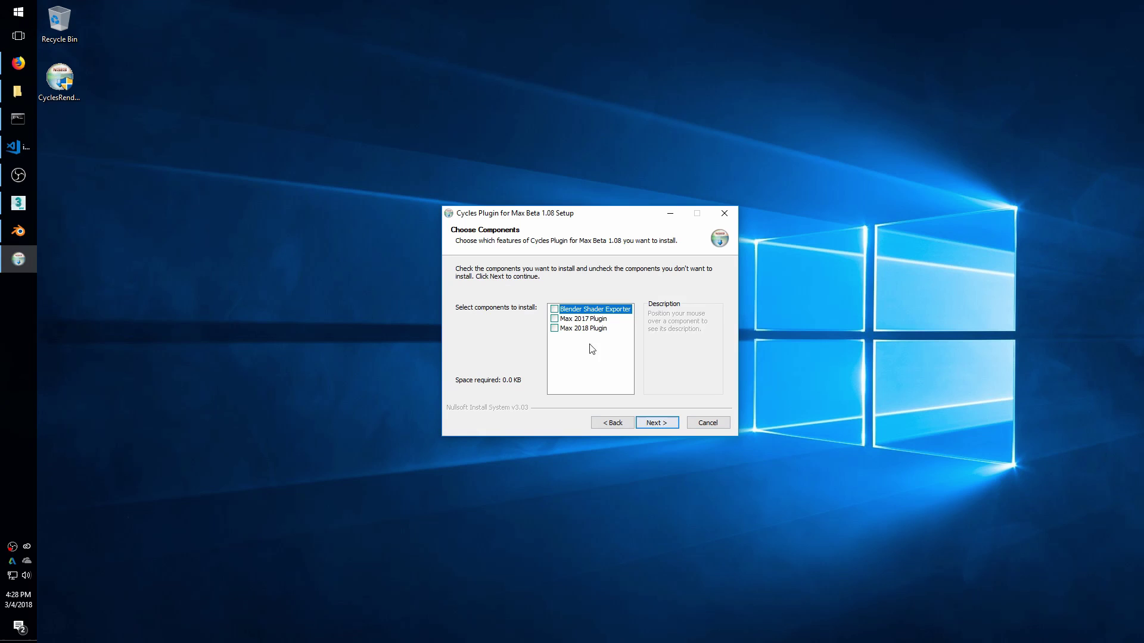
- Install only the Blender Shader Exporter component into C:\Program Files\Blender Foundation\Blender\ and close the finished setup
left_click(581, 313)
left_click(657, 422)
left_click(616, 356)
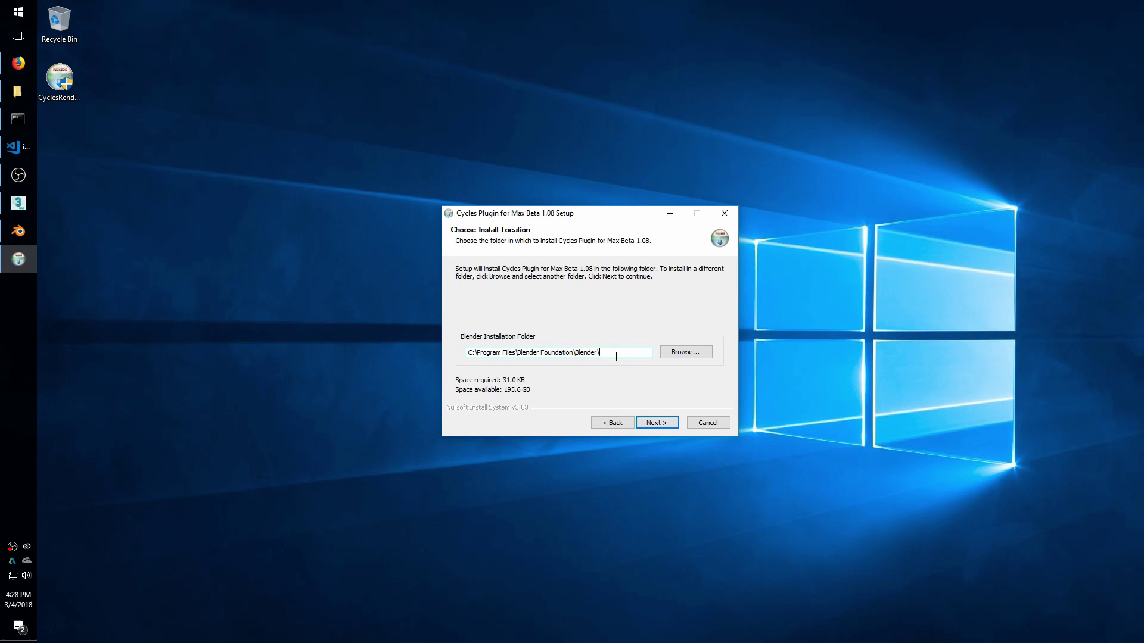
left_click(655, 422)
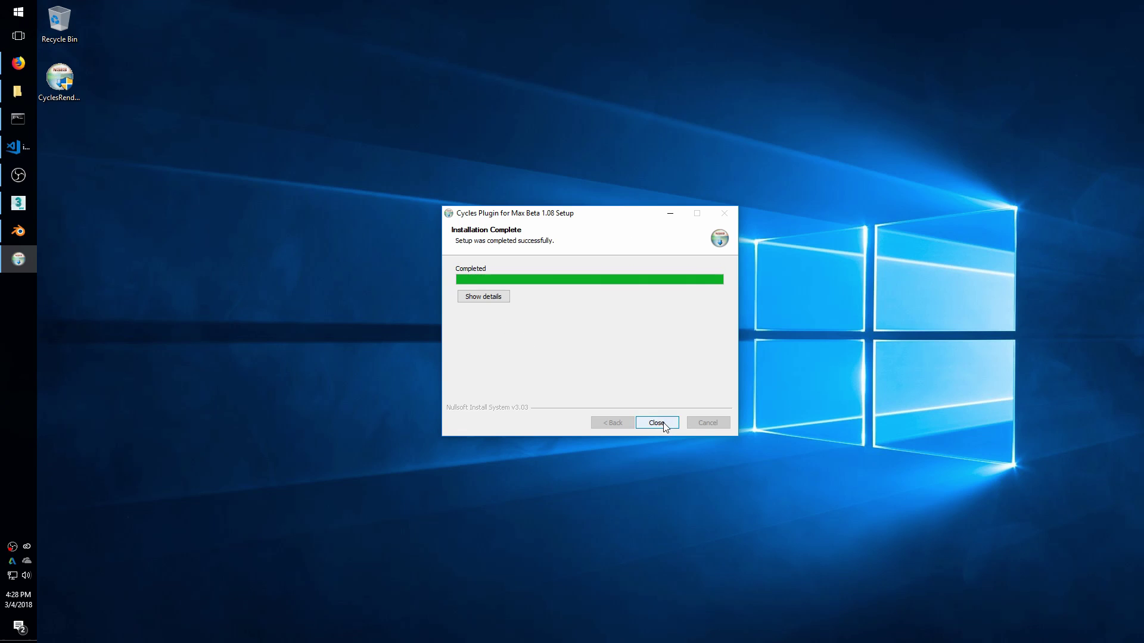
left_click(658, 423)
- Switch to Blender and open the Add-ons section of the User Preferences
left_click(17, 231)
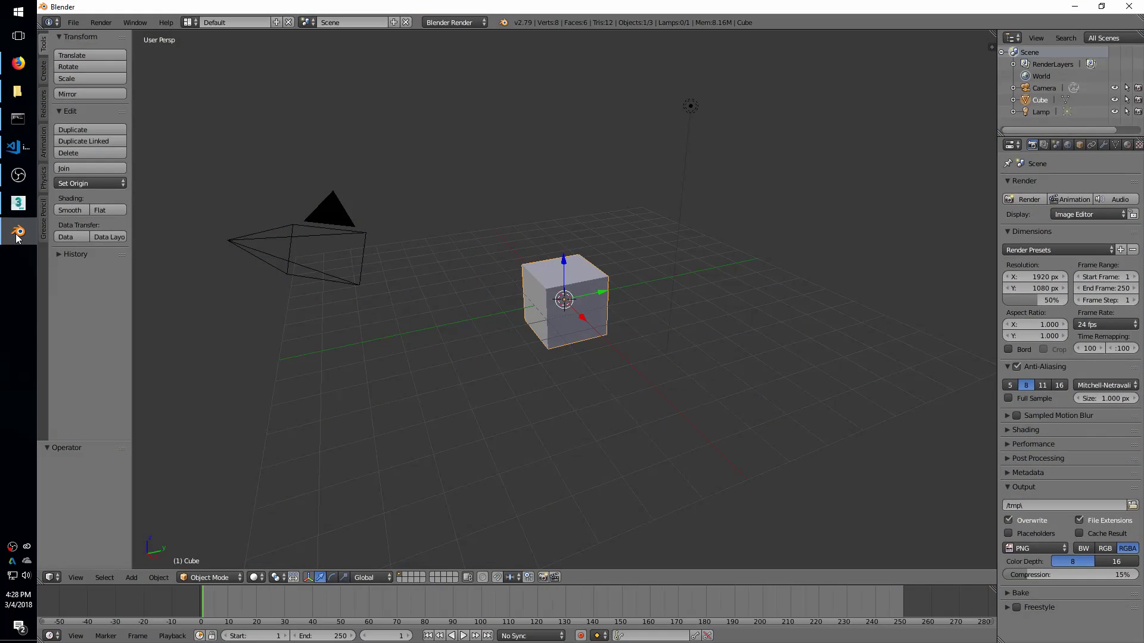
left_click(74, 22)
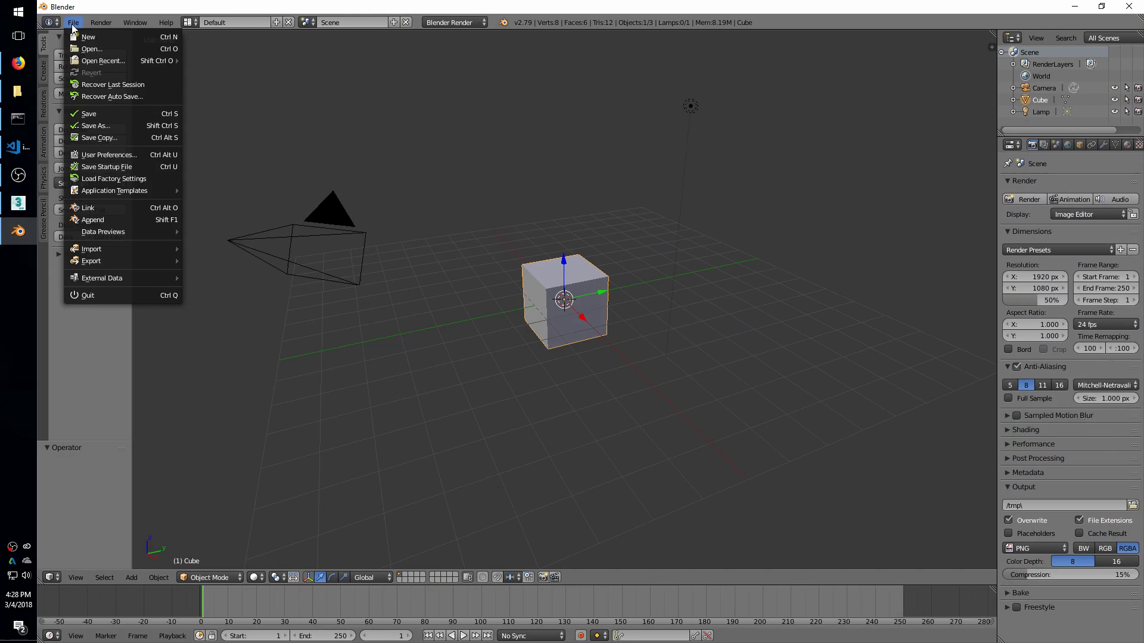
left_click(108, 156)
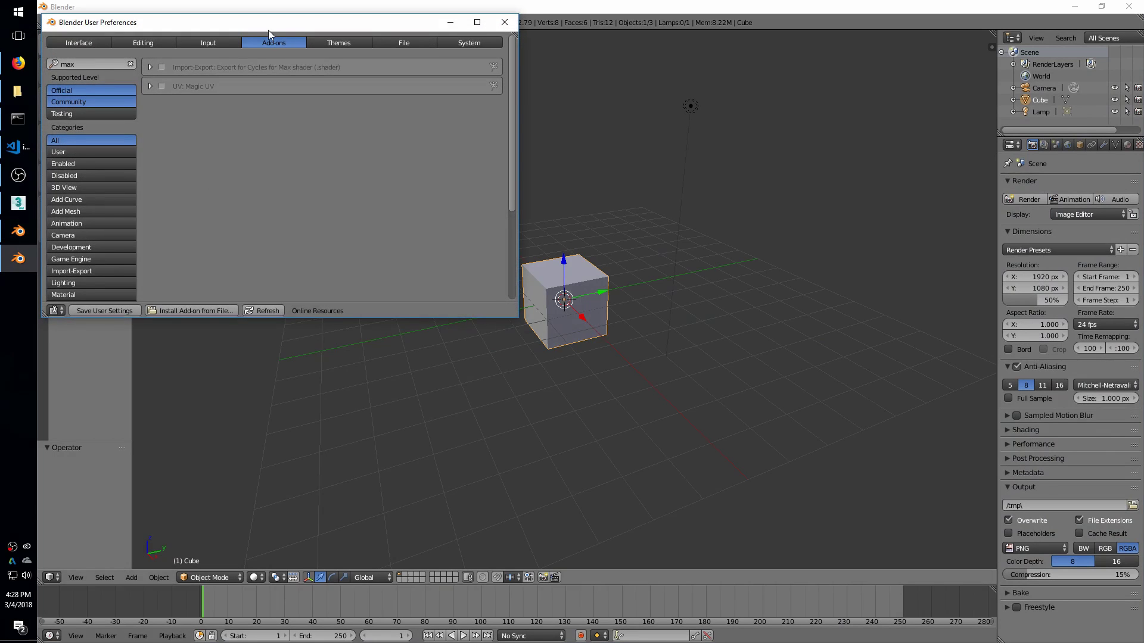
left_click_drag(286, 24, 422, 80)
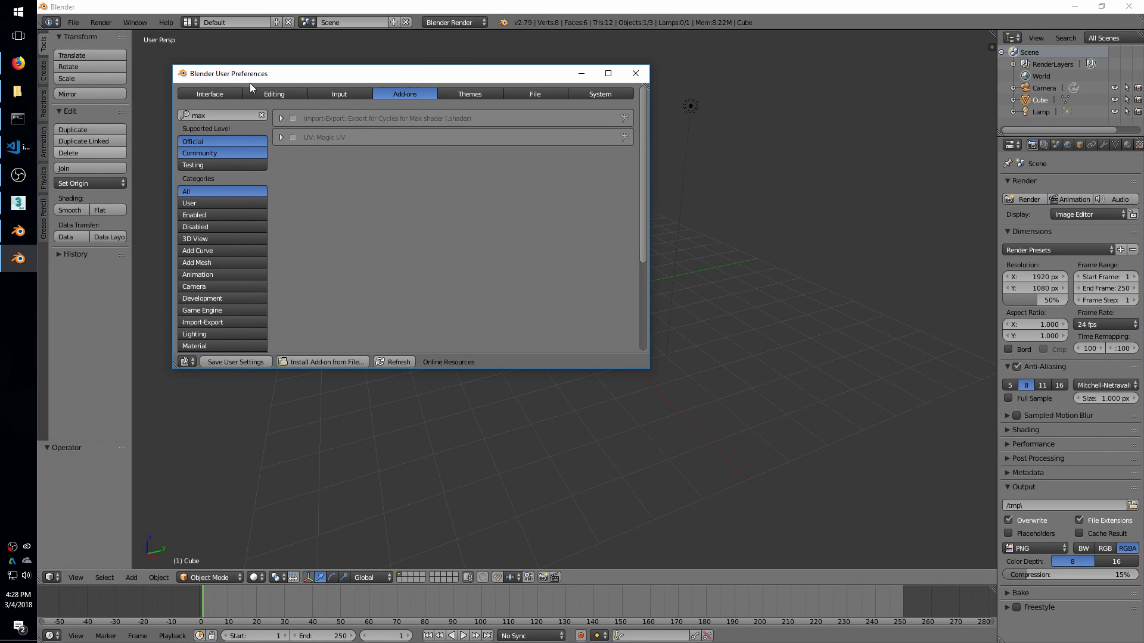
left_click_drag(249, 83, 318, 90)
left_click(280, 100)
left_click(479, 101)
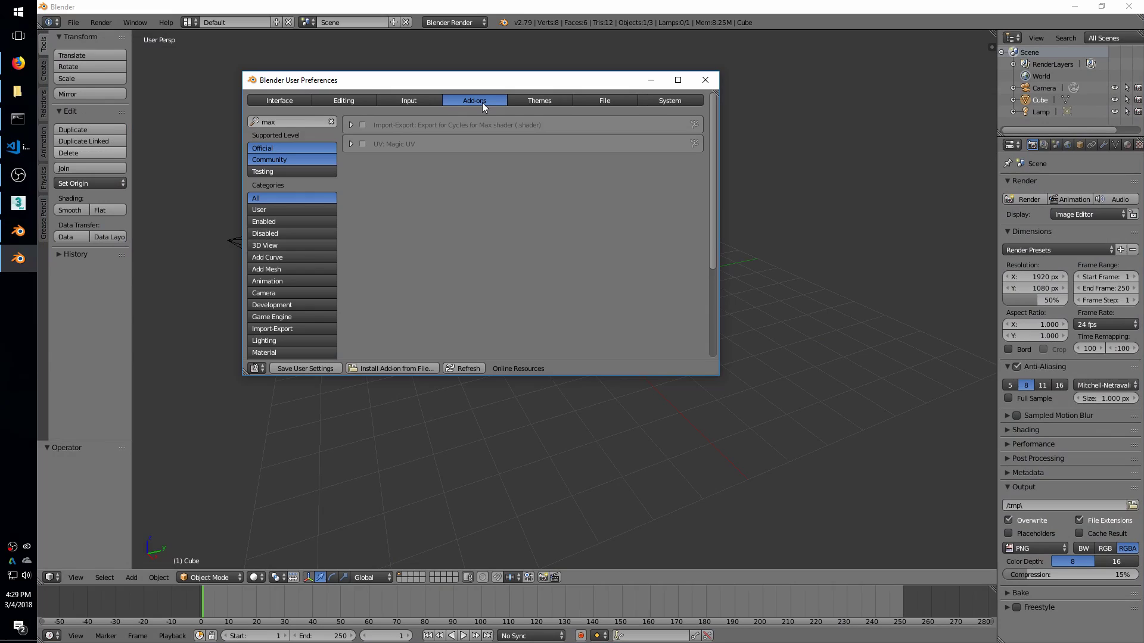
- Enable the "Export for Cycles for Max shader (.shader)" add-on and close the User Preferences
left_click(289, 122)
left_click(363, 125)
left_click(362, 126)
left_click(703, 81)
- Open the recent file blender_physical_shader.blend
left_click(74, 23)
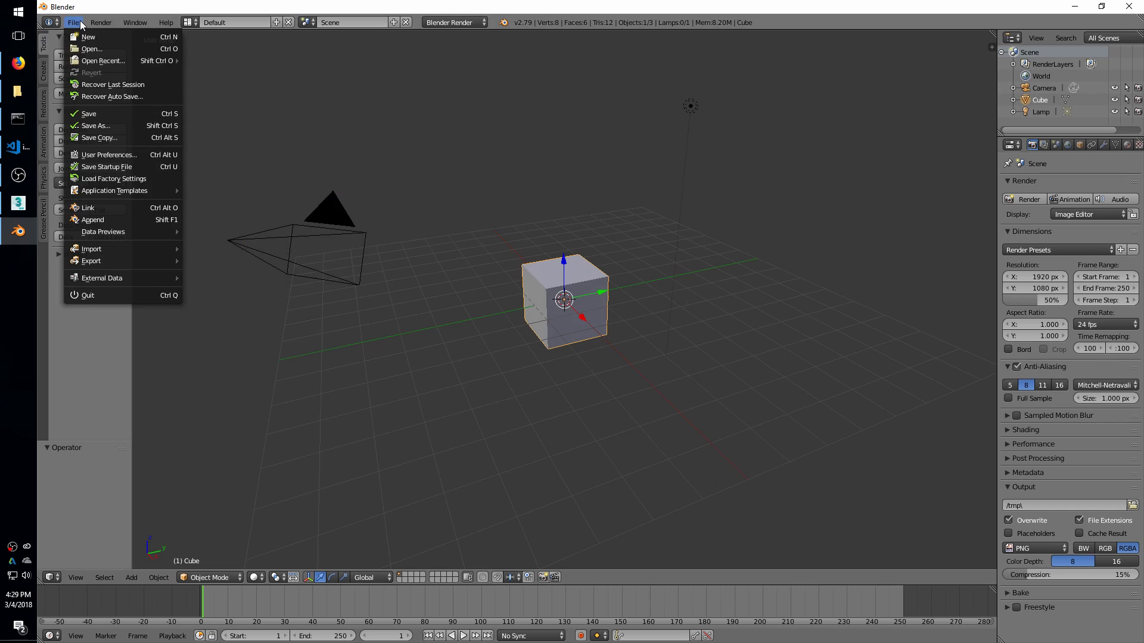
mouse_move(98, 60)
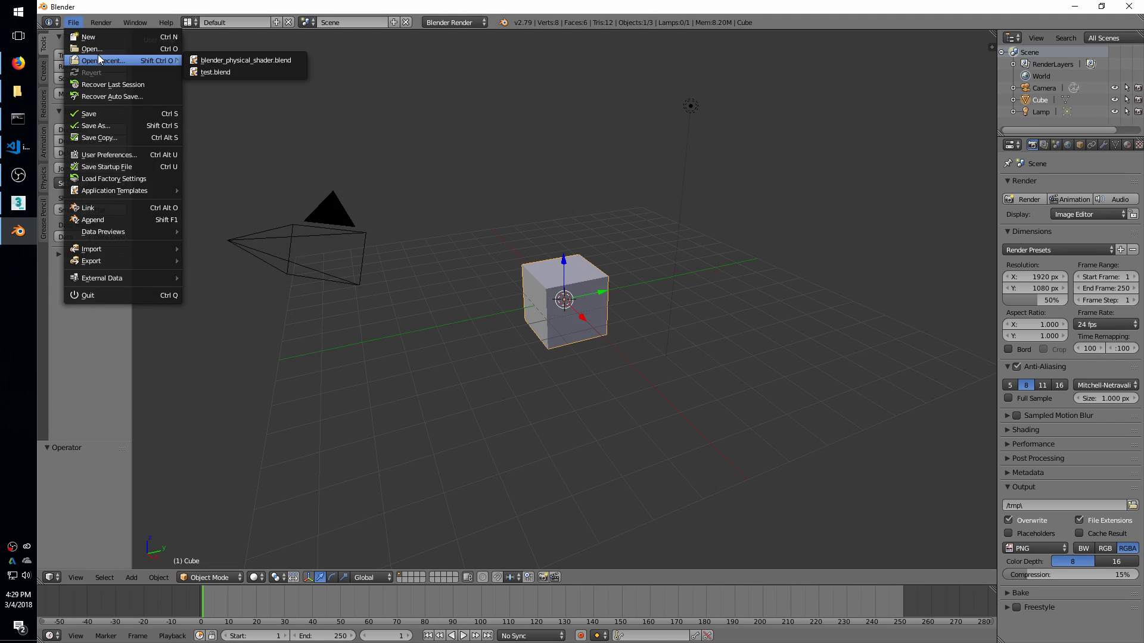
left_click(245, 61)
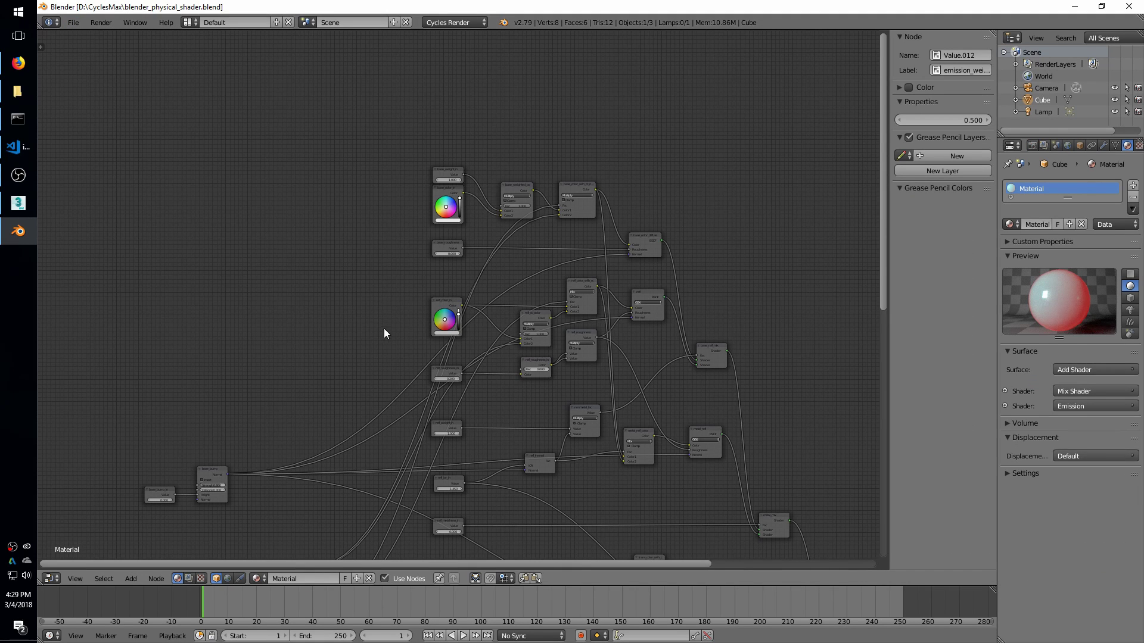
- Examine the overall layout of the cube material's shader node graph
scroll(309, 179, "down", 3)
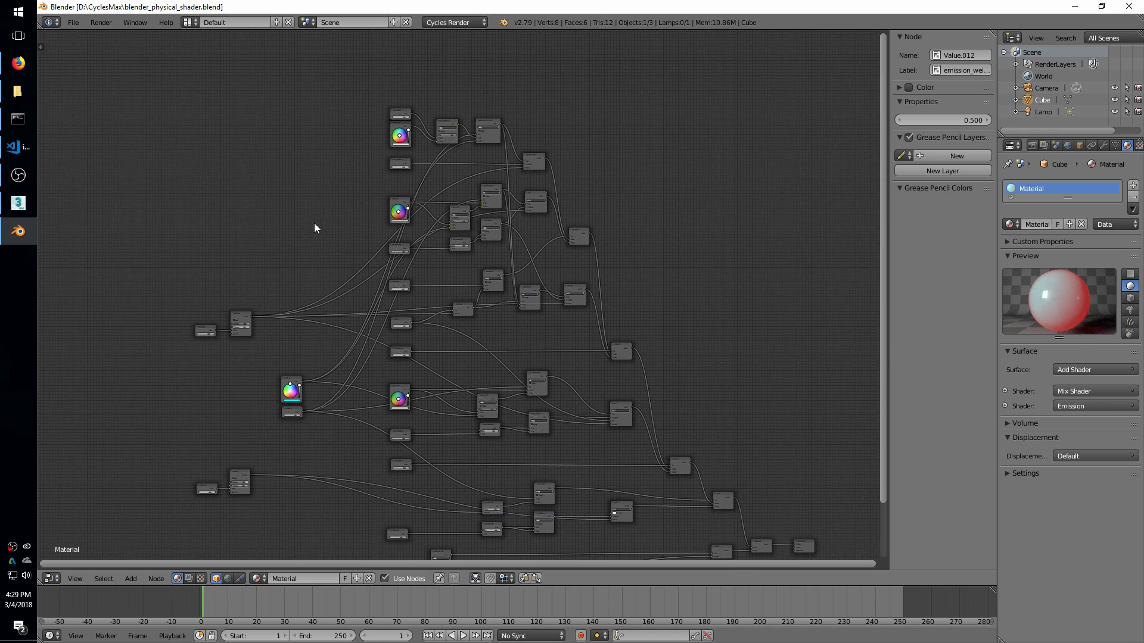
scroll(309, 236, "down", 2, "shift")
middle_click_drag(353, 327, 334, 248)
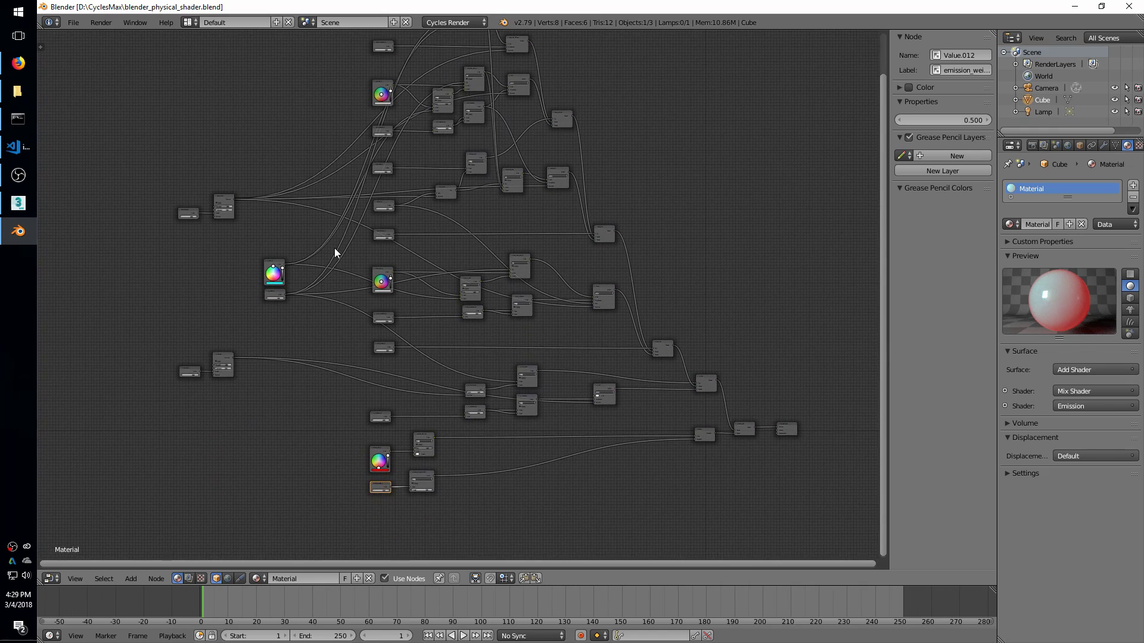
scroll(558, 309, "up", 2, "shift")
scroll(562, 319, "up", 2, "shift")
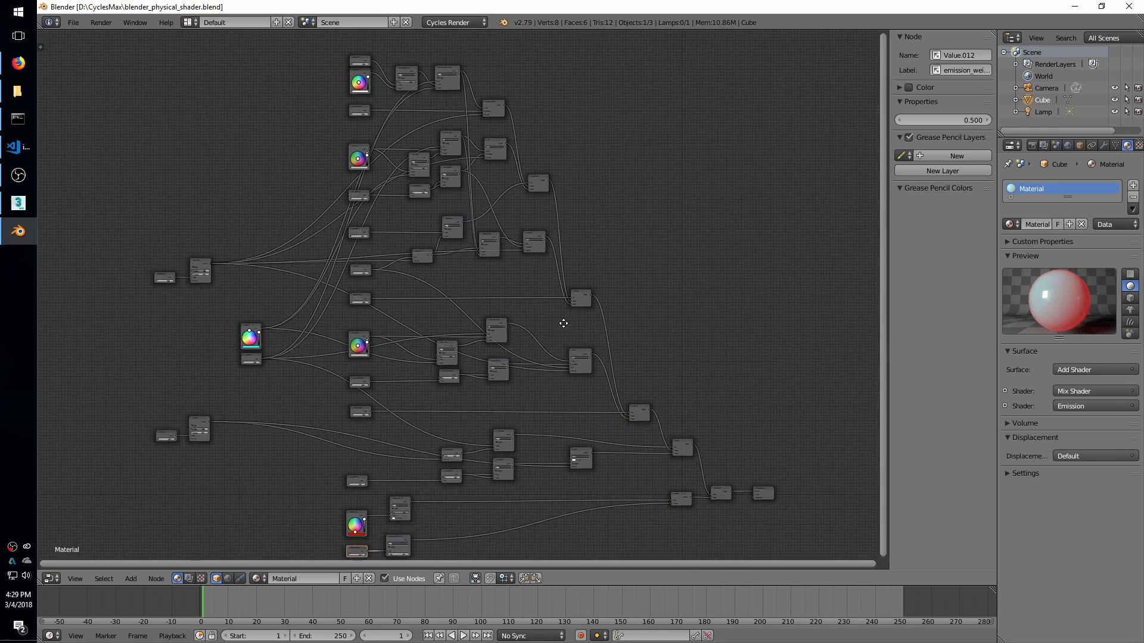
scroll(521, 330, "up", 1, "shift")
scroll(524, 306, "down", 1, "shift")
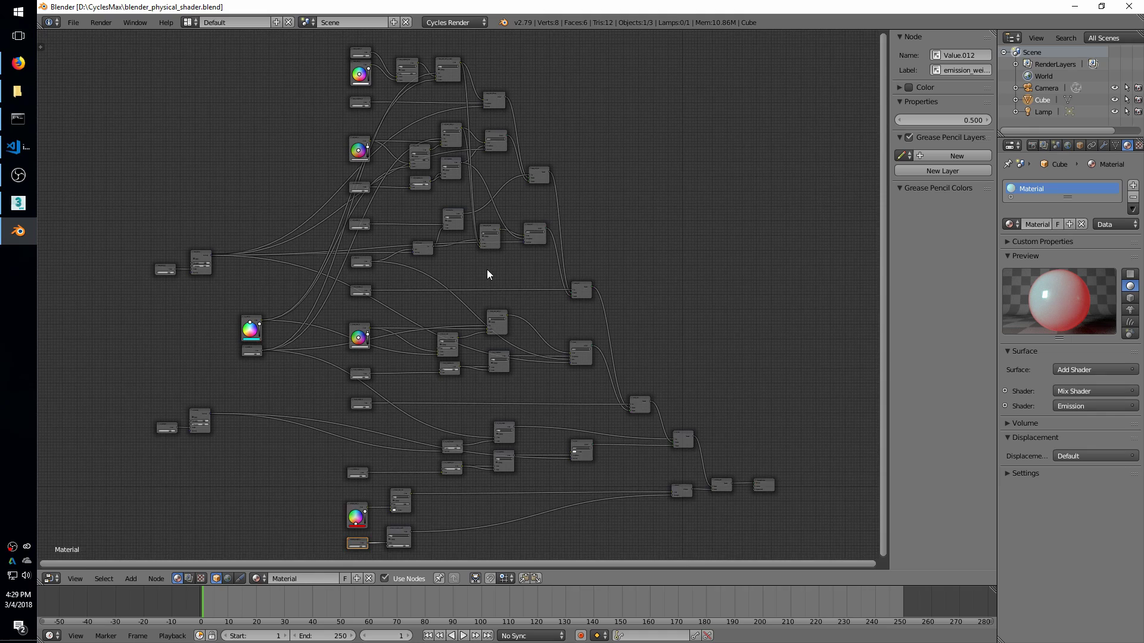
middle_click_drag(485, 268, 519, 297)
middle_click_drag(340, 153, 411, 254)
- Inspect the individual color and value input nodes of the shader graph, from base color down to emission
scroll(448, 251, "up", 4)
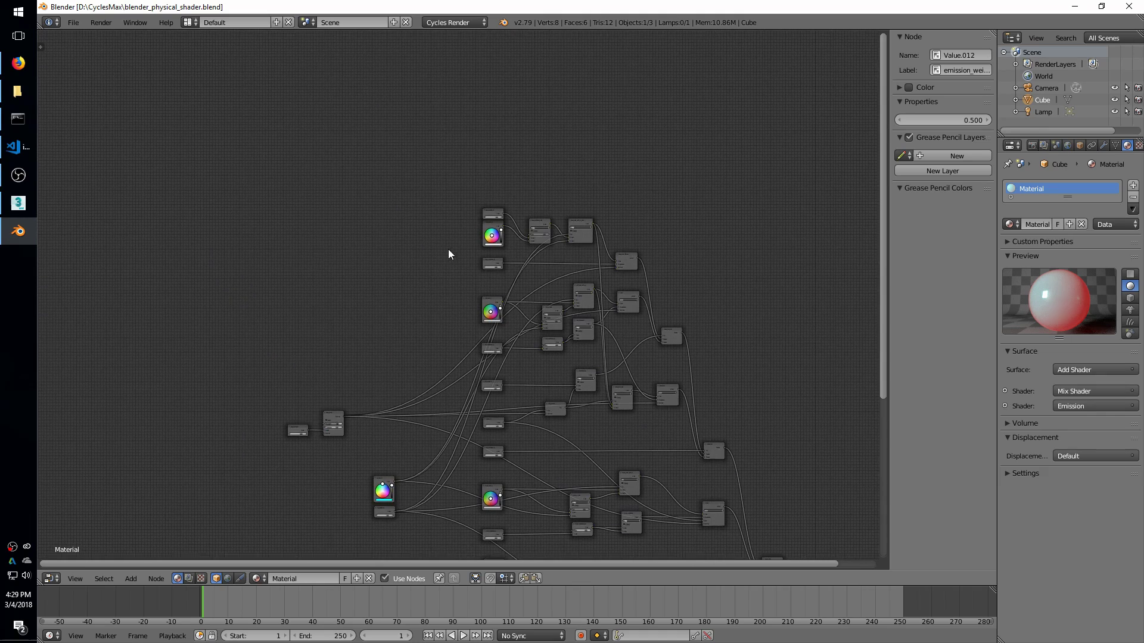
scroll(404, 251, "up", 1)
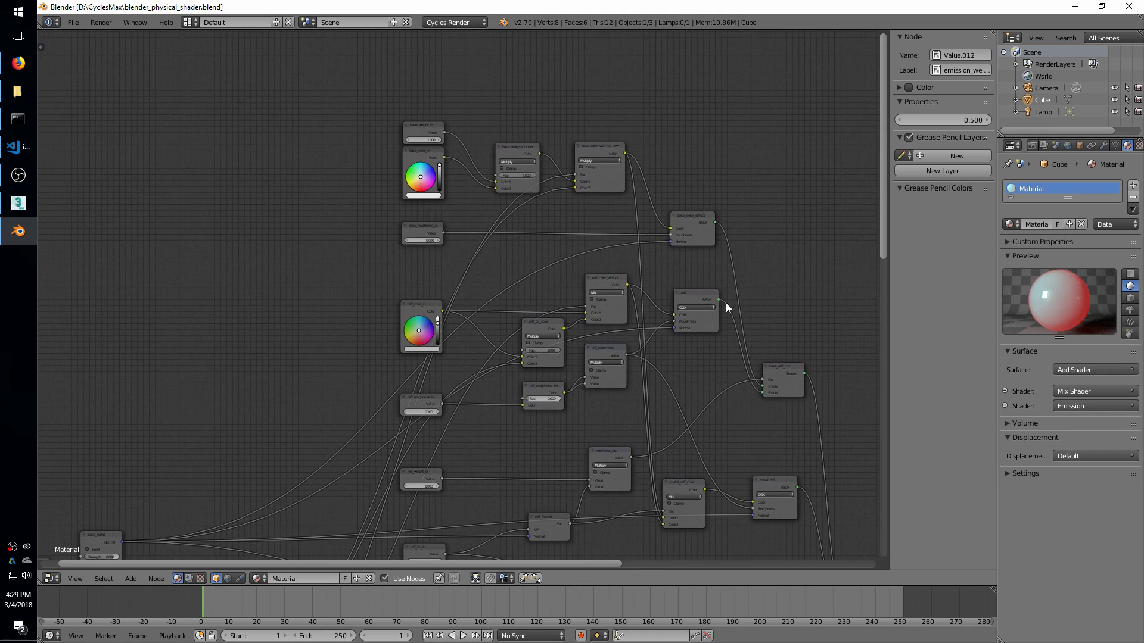
middle_click_drag(365, 327, 410, 252)
middle_click_drag(516, 309, 528, 280)
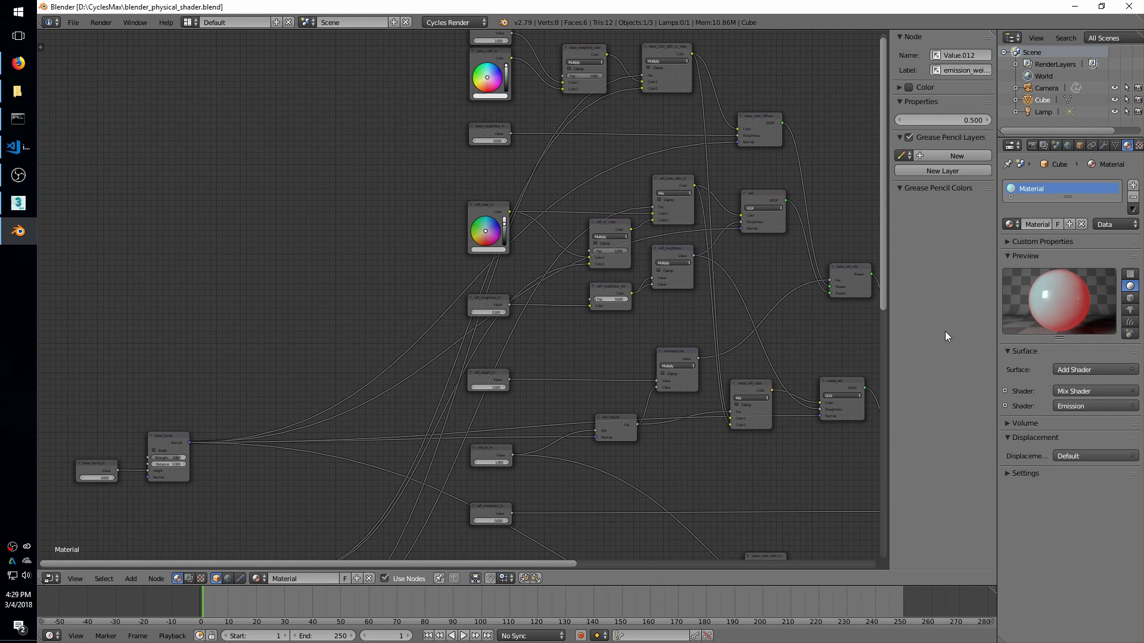
middle_click_drag(505, 382, 455, 205)
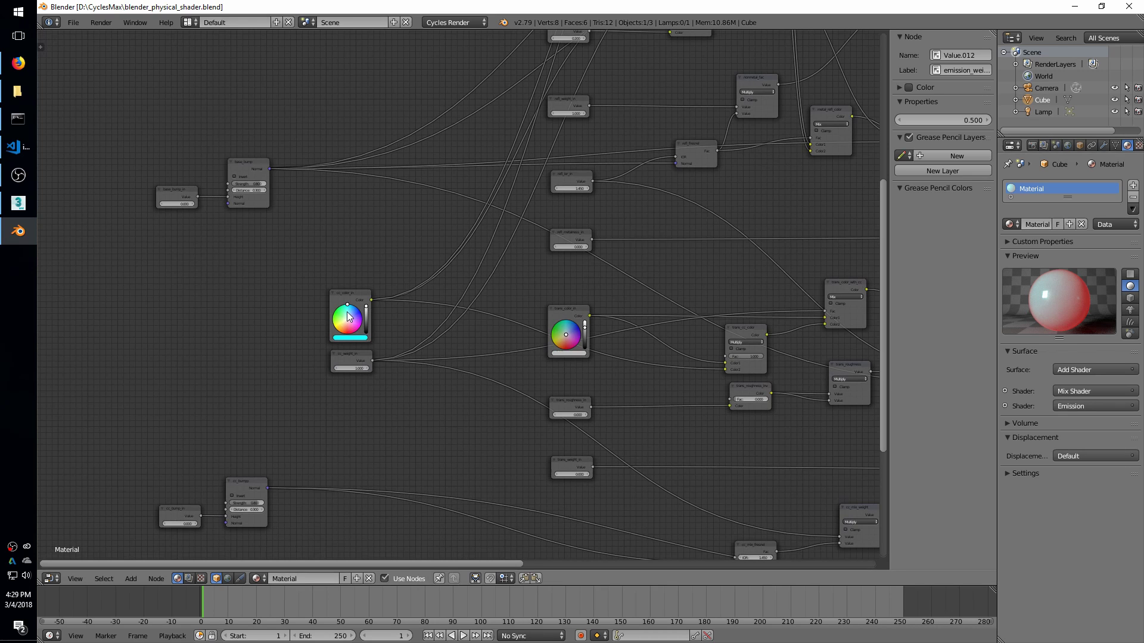
scroll(420, 362, "down", 10, "shift")
scroll(419, 362, "right", 5, "ctrl")
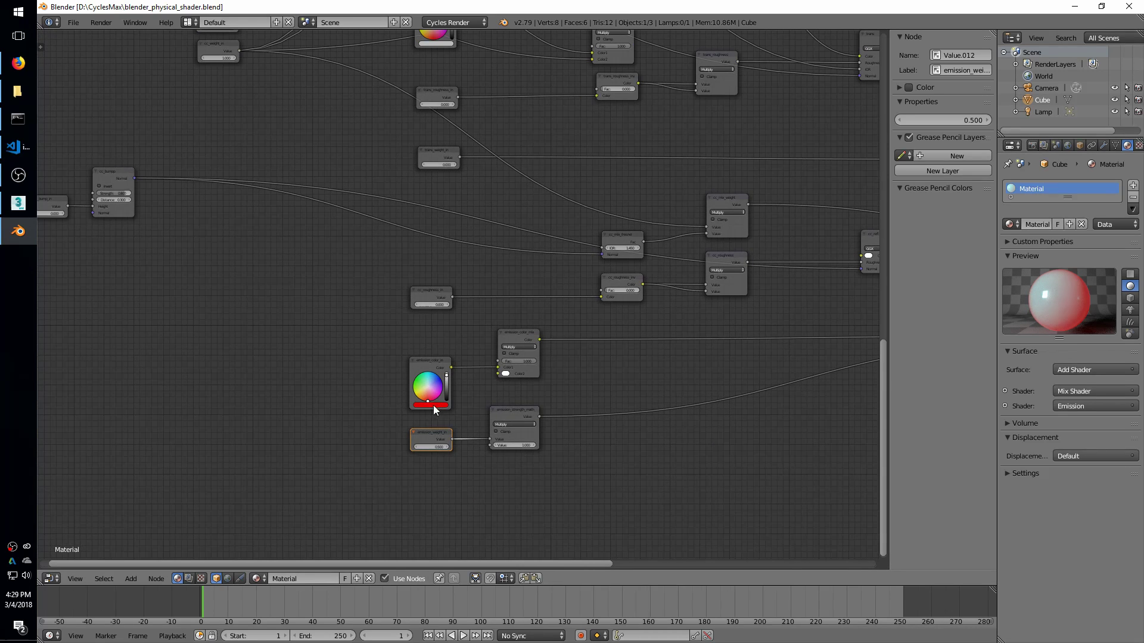
scroll(500, 314, "up", 1, "shift")
scroll(500, 313, "right", 1, "ctrl")
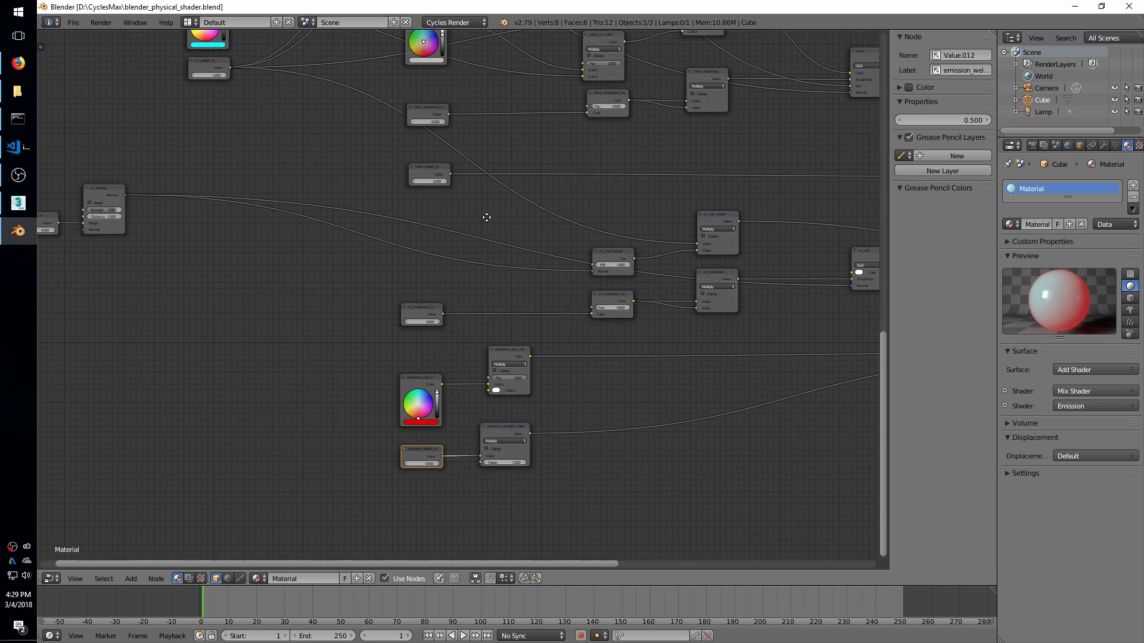
middle_click_drag(487, 218, 519, 319)
scroll(517, 327, "down", 5)
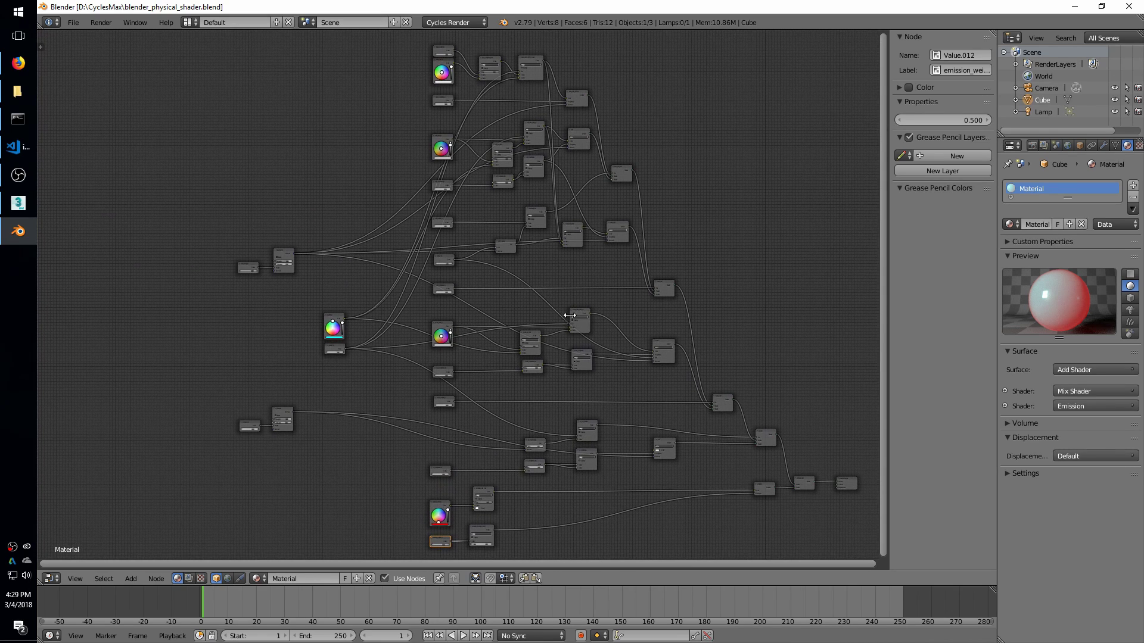
middle_click_drag(532, 288, 476, 277)
- Export the material as a Cycles for Max shader to the Documents folder, overwriting untitled.shader
left_click(72, 23)
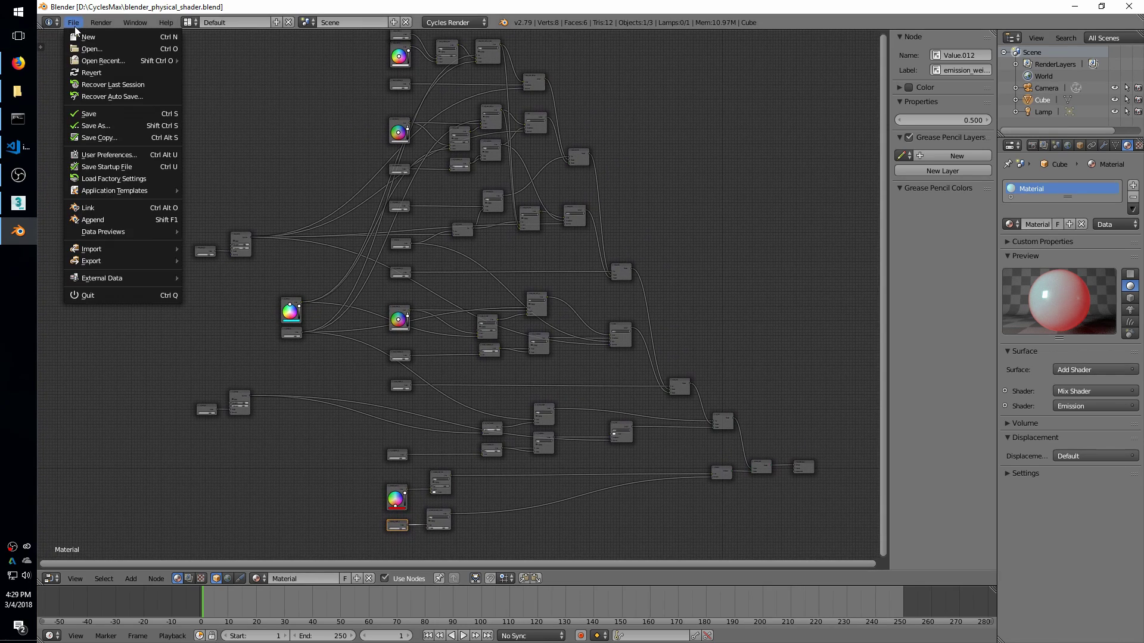
mouse_move(141, 260)
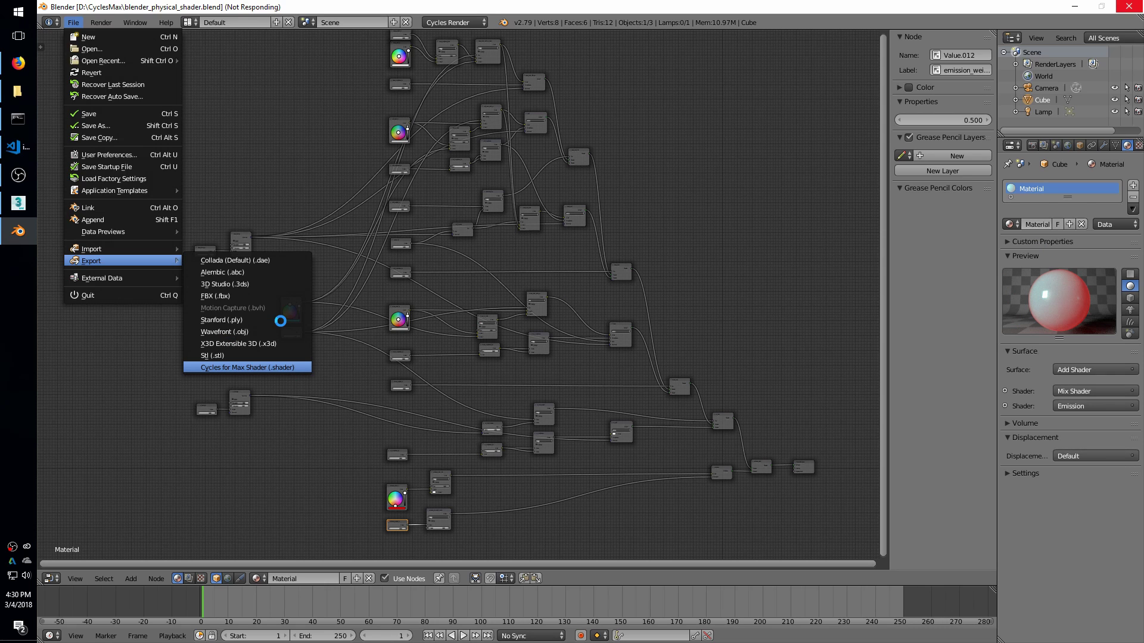
left_click(23, 122)
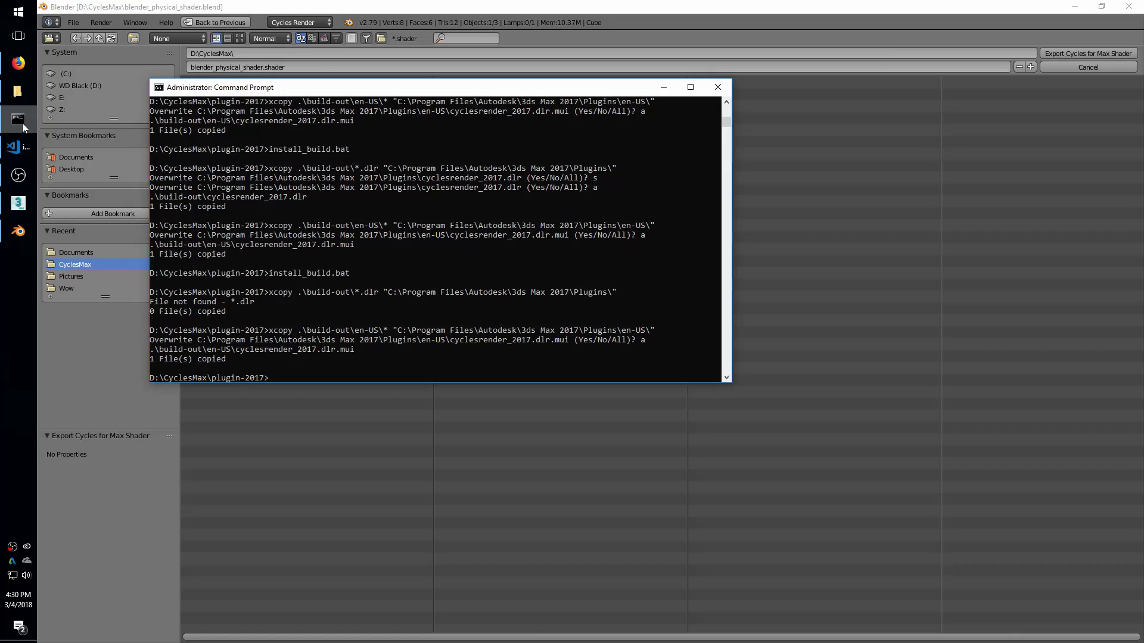
left_click(23, 123)
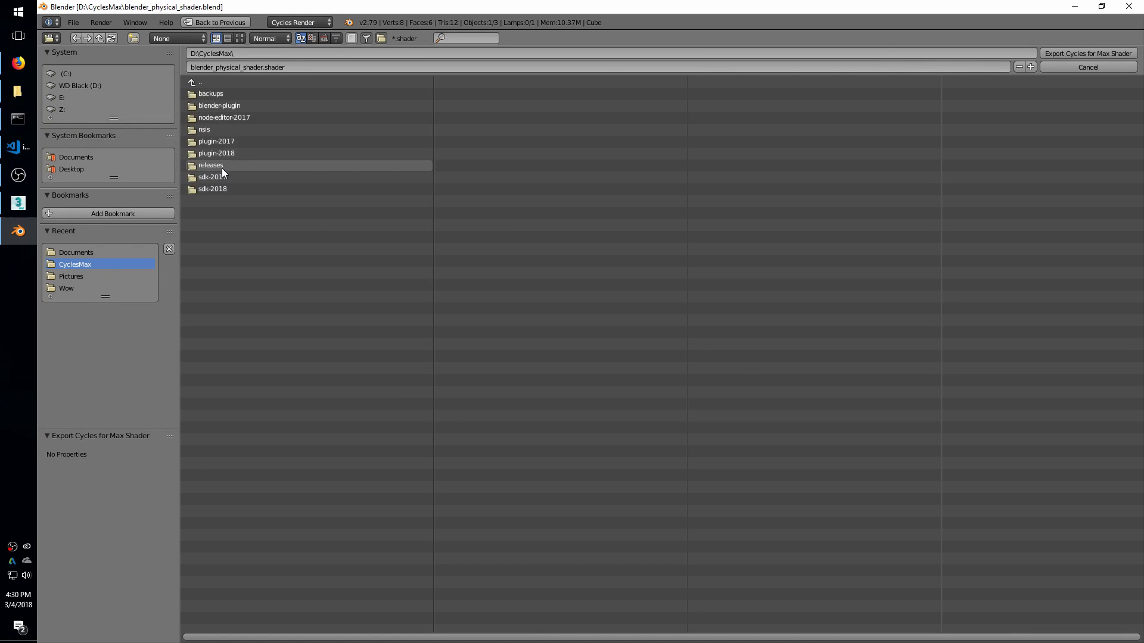
left_click(77, 157)
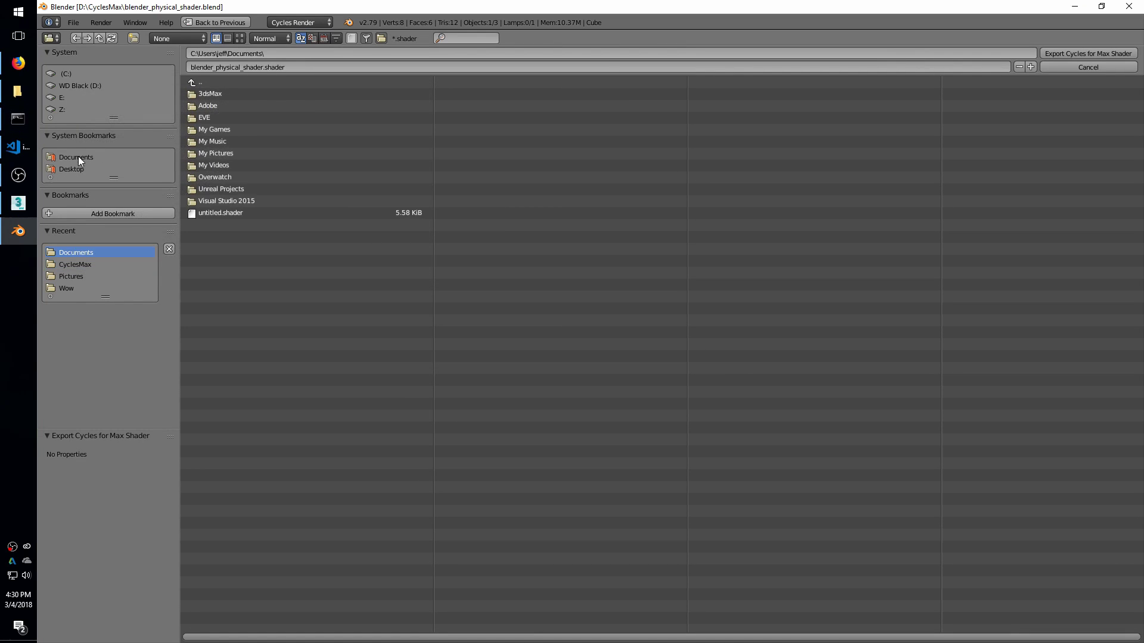
left_click(216, 214)
left_click(1049, 53)
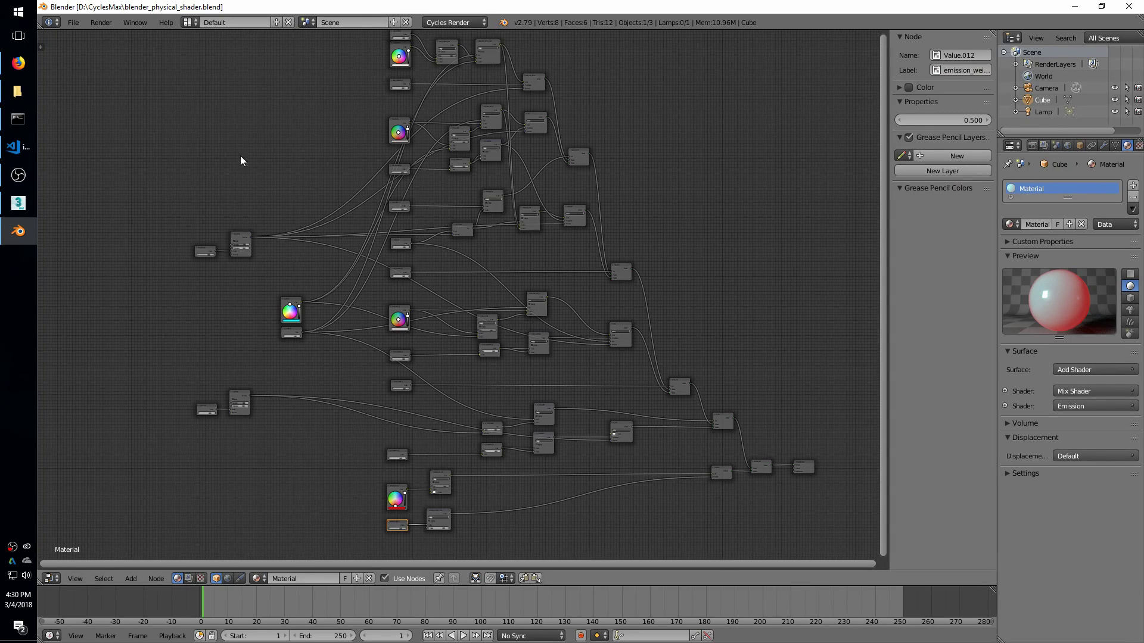
- Switch to 3ds Max, start a test render of the teapot's Perspective view, stop it and close the render window
left_click(23, 206)
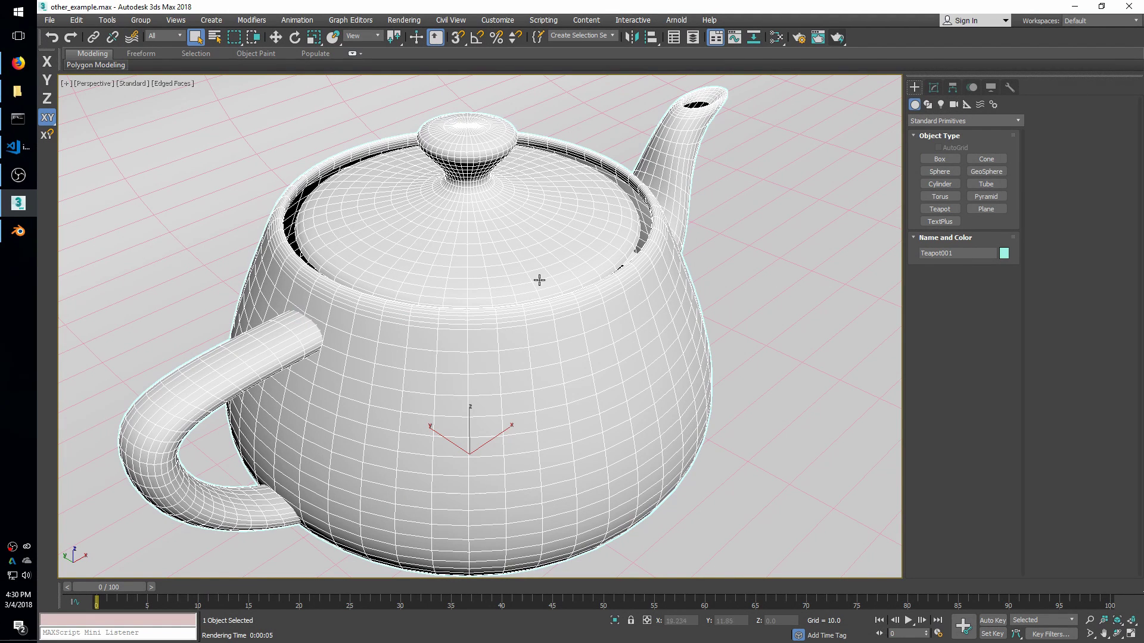
left_click(837, 37)
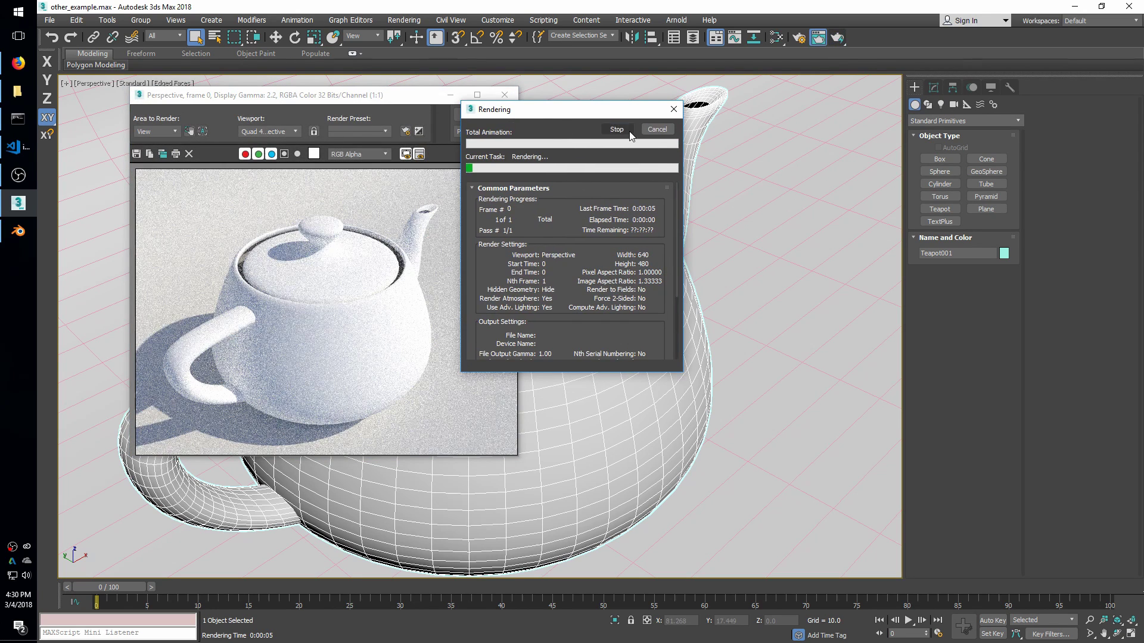
left_click(617, 130)
left_click(505, 95)
- Open the Slate Material Editor and select the Material #10 Cycles Shader Graph - 08 node, moving it slightly down
key("m")
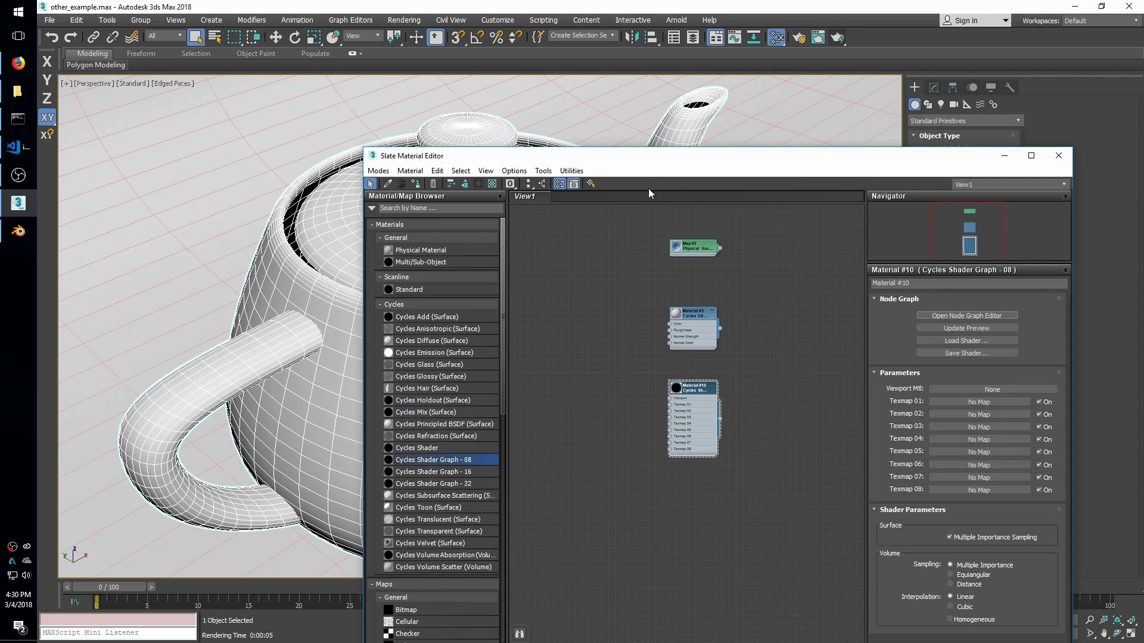
left_click_drag(643, 161, 516, 47)
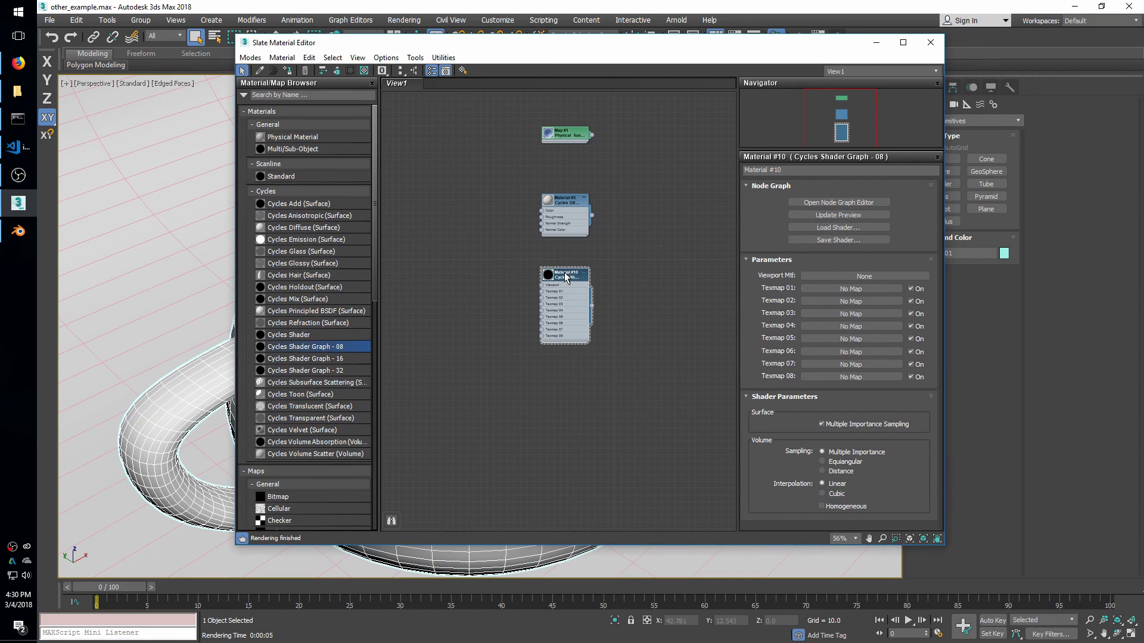
left_click_drag(565, 279, 568, 286)
- Inspect Material #10's shader in the Node Graph Editor, then close that editor
left_click(838, 203)
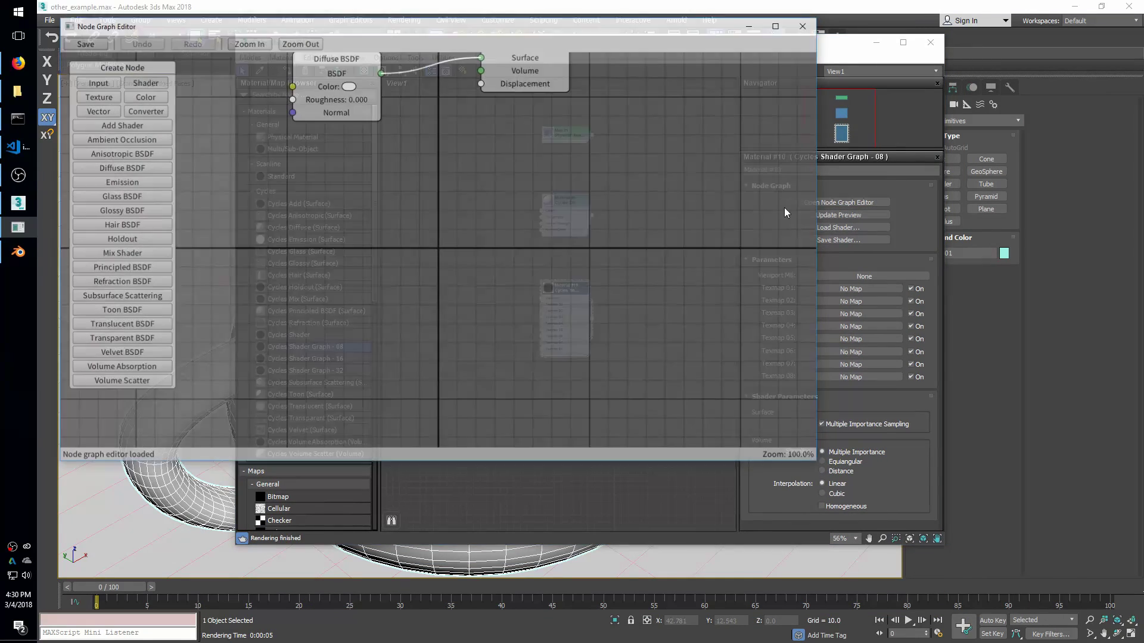
left_click_drag(441, 237, 444, 210)
left_click(805, 24)
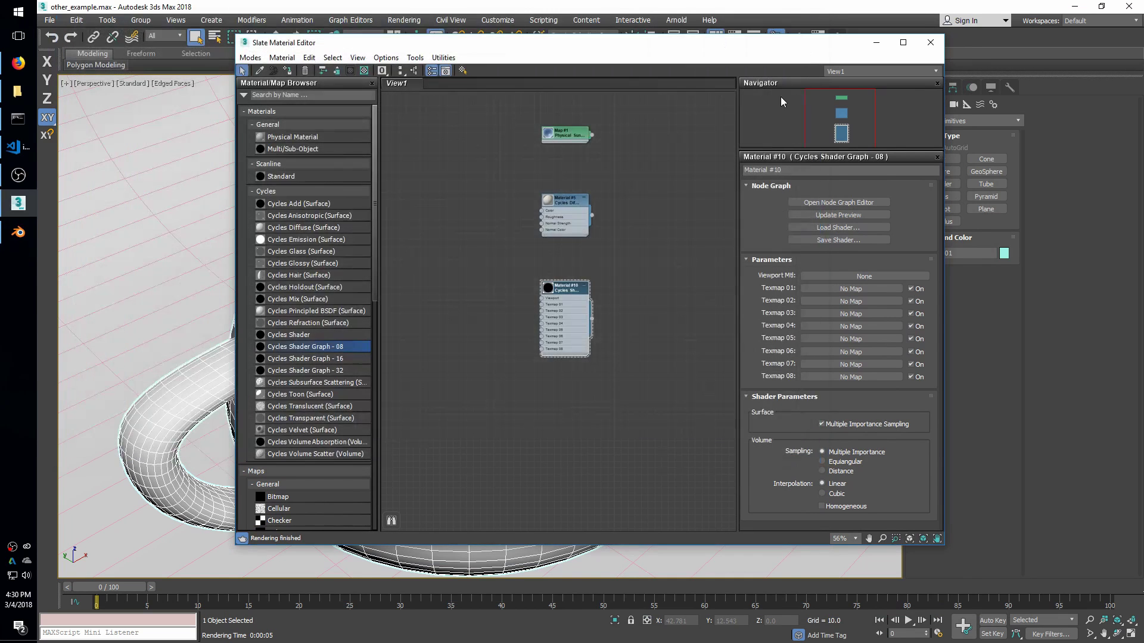
- Load untitled.shader from the Documents folder into the Material #10 Cycles Shader Graph - 08 material
left_click(806, 227)
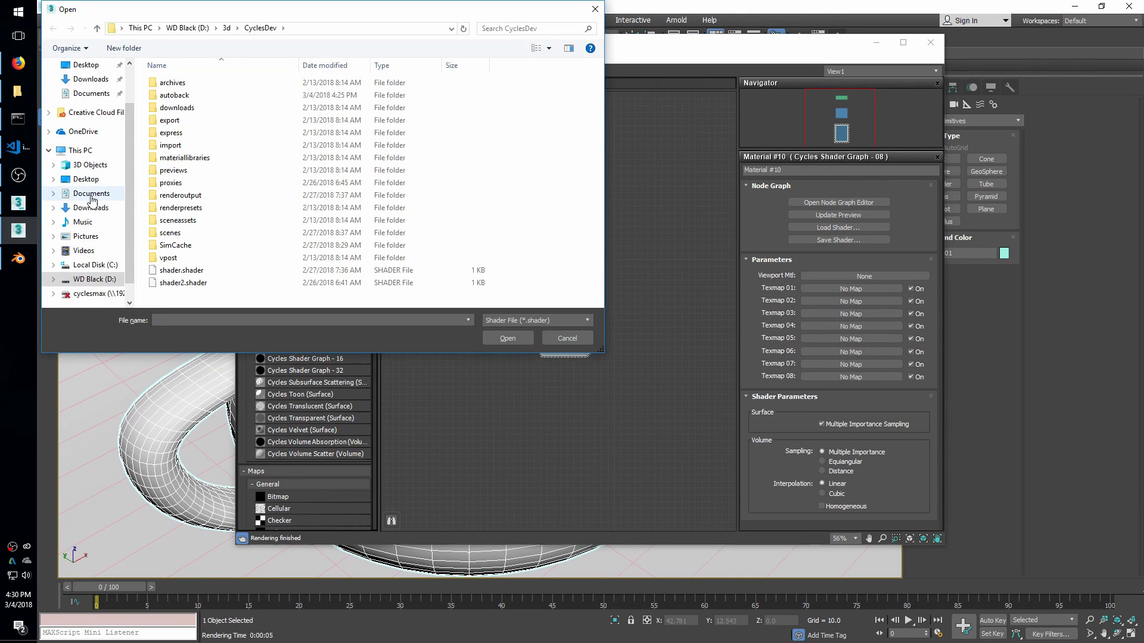
left_click(90, 193)
left_click(183, 171)
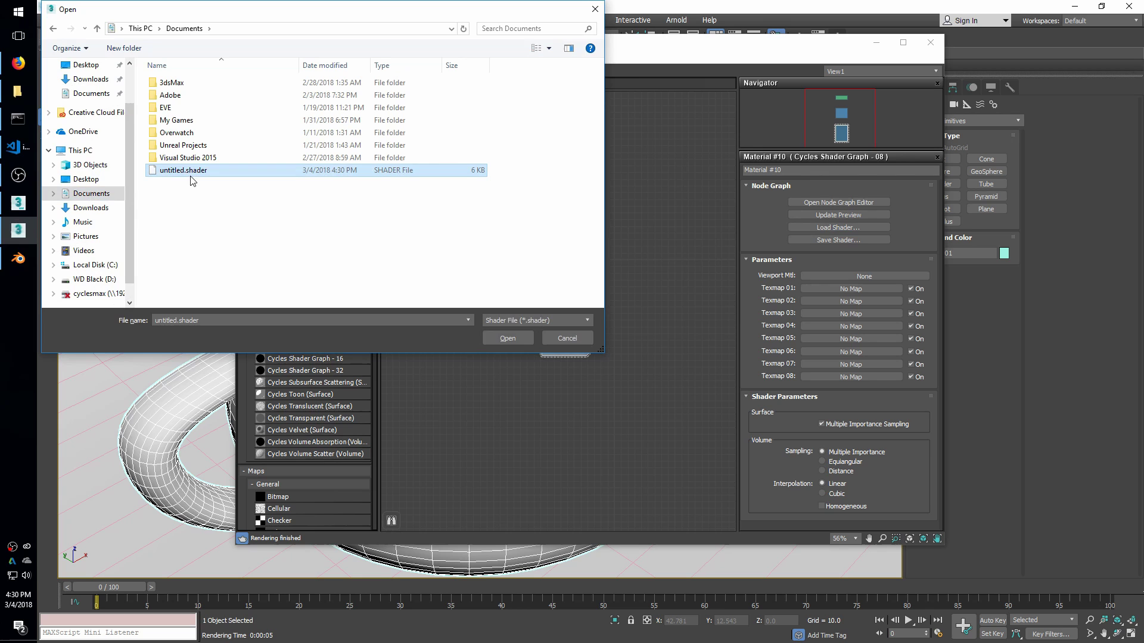
left_click(507, 339)
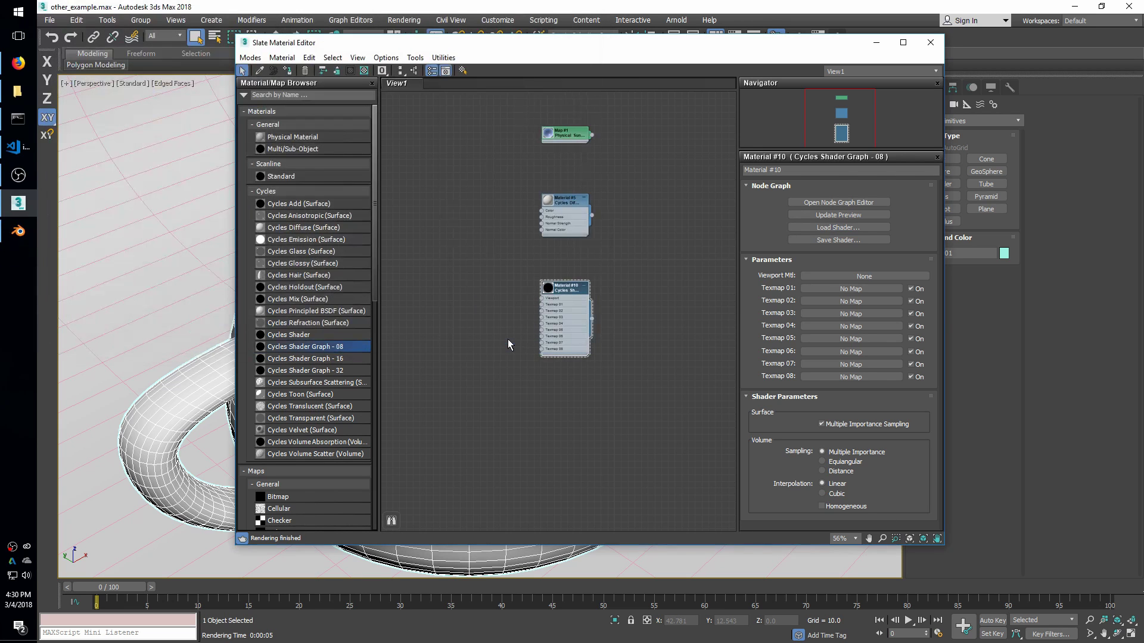
- Open Material #10's loaded shader in the Node Graph Editor, look over the imported node network, and close the editor
left_click(821, 203)
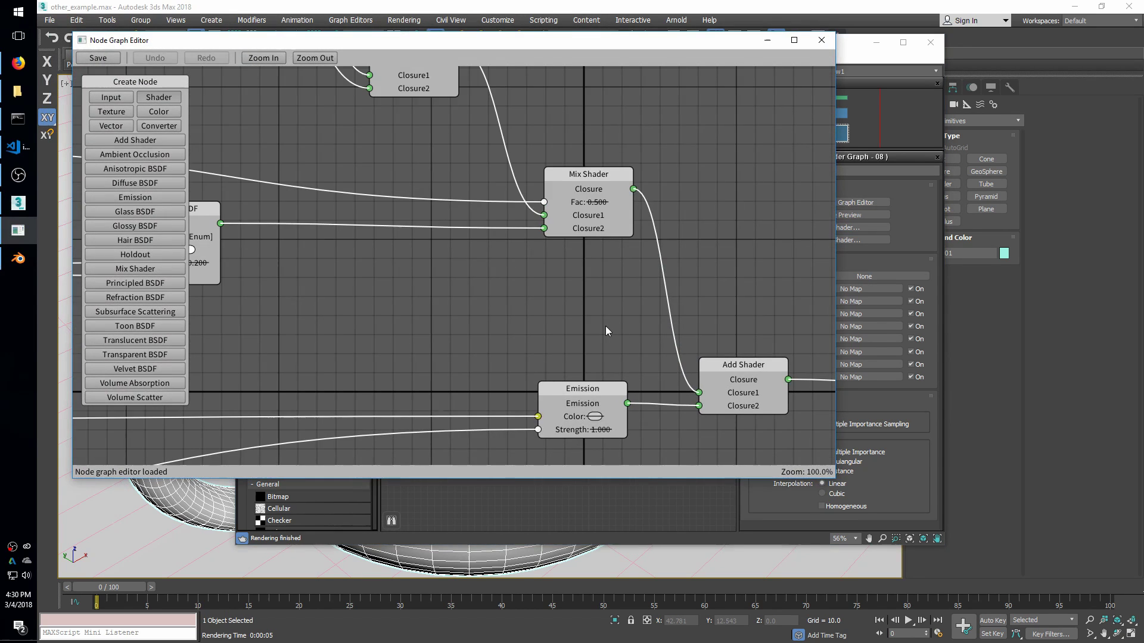
scroll(605, 327, "down", 5)
scroll(536, 346, "up", 2)
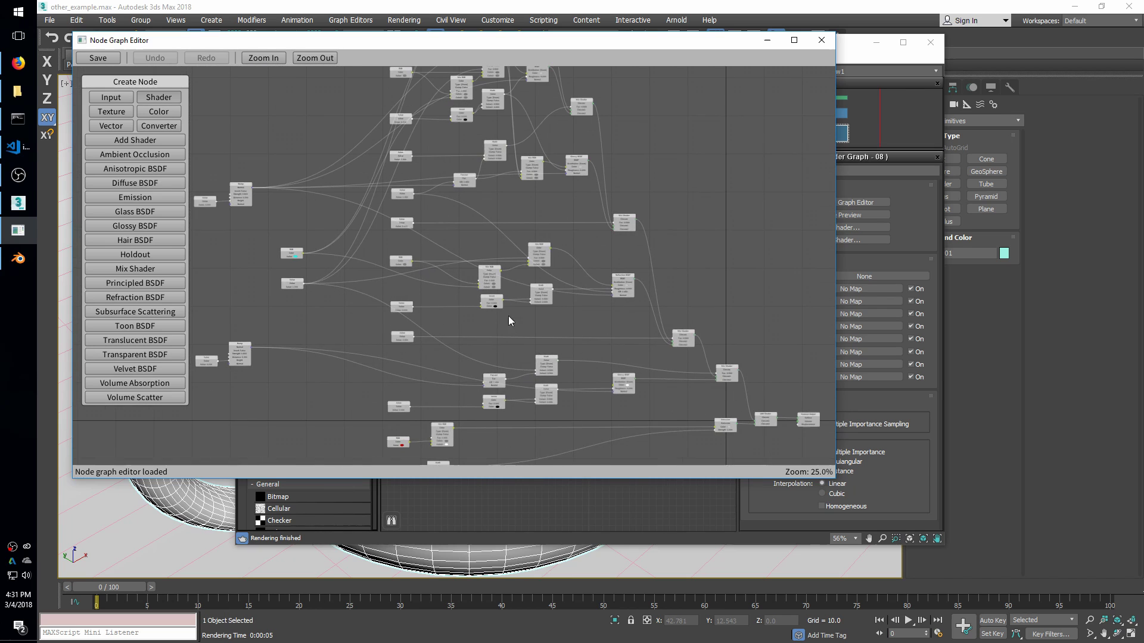
middle_click_drag(463, 241, 488, 323)
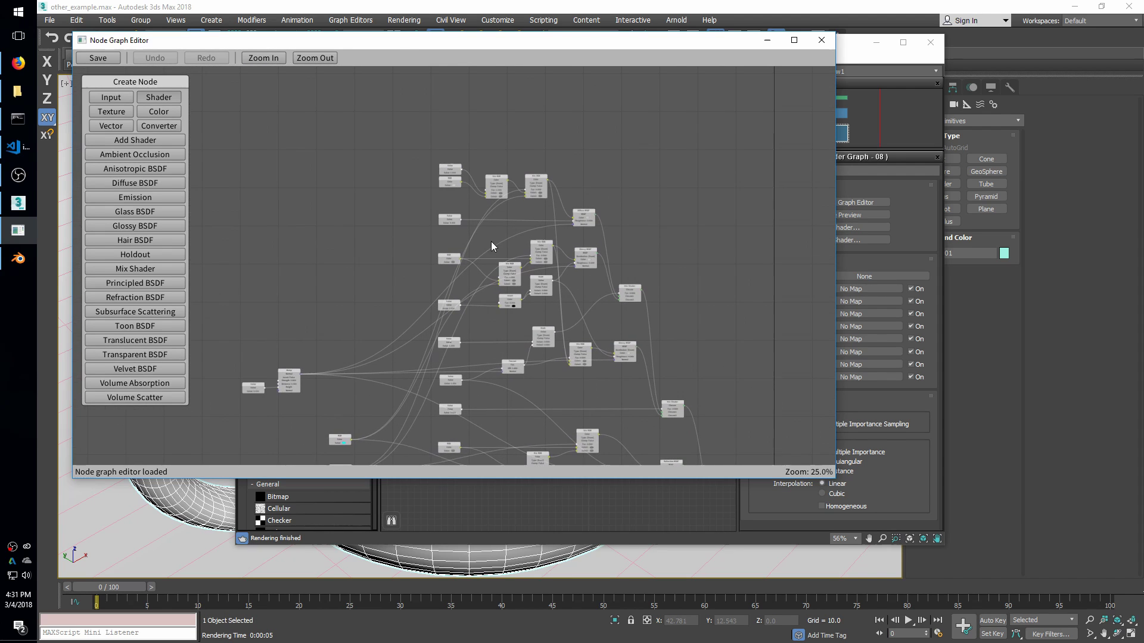
left_click(821, 40)
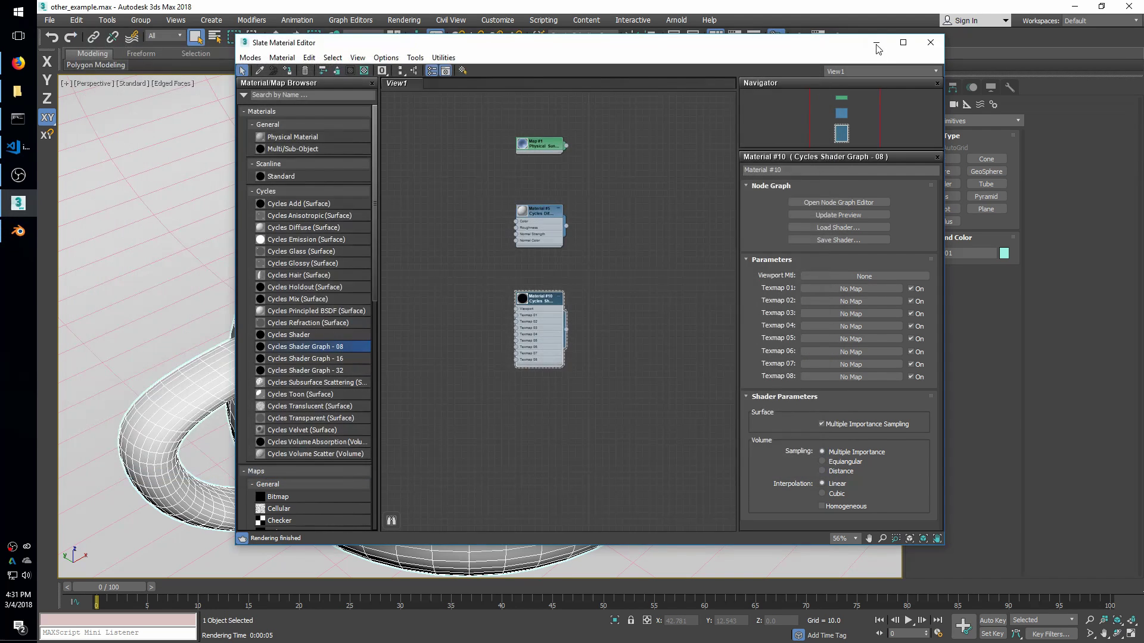
- Minimize the Slate Material Editor and start a render of the teapot's Perspective view
left_click(873, 44)
left_click(837, 37)
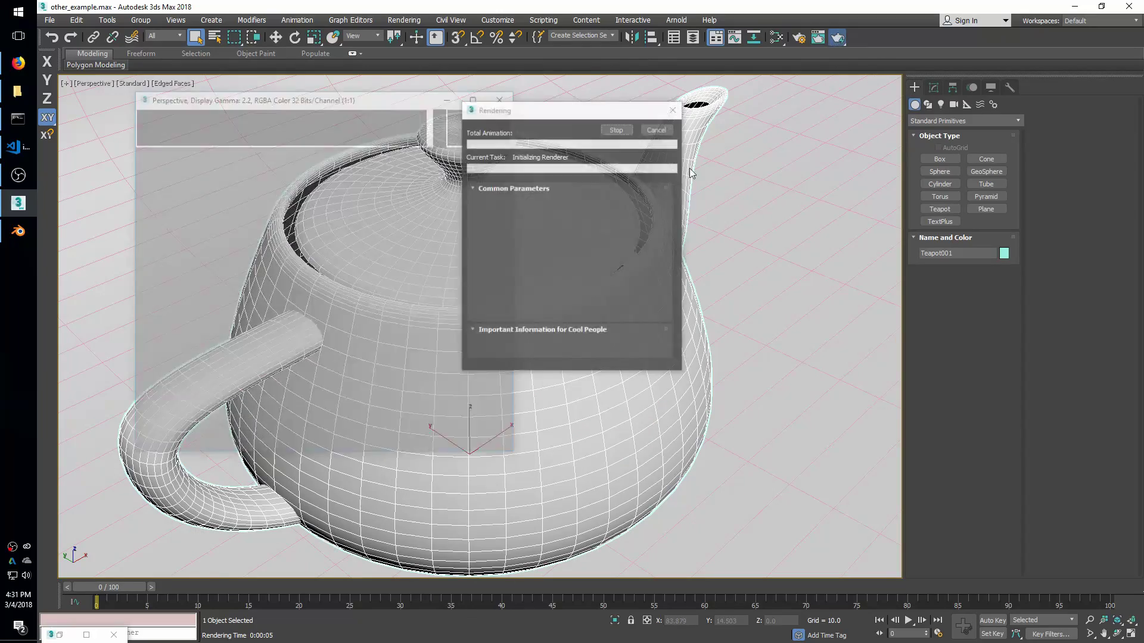
- Switch to Blender and enlarge the material preview by widening the Properties area and increasing the preview's height
left_click(18, 231)
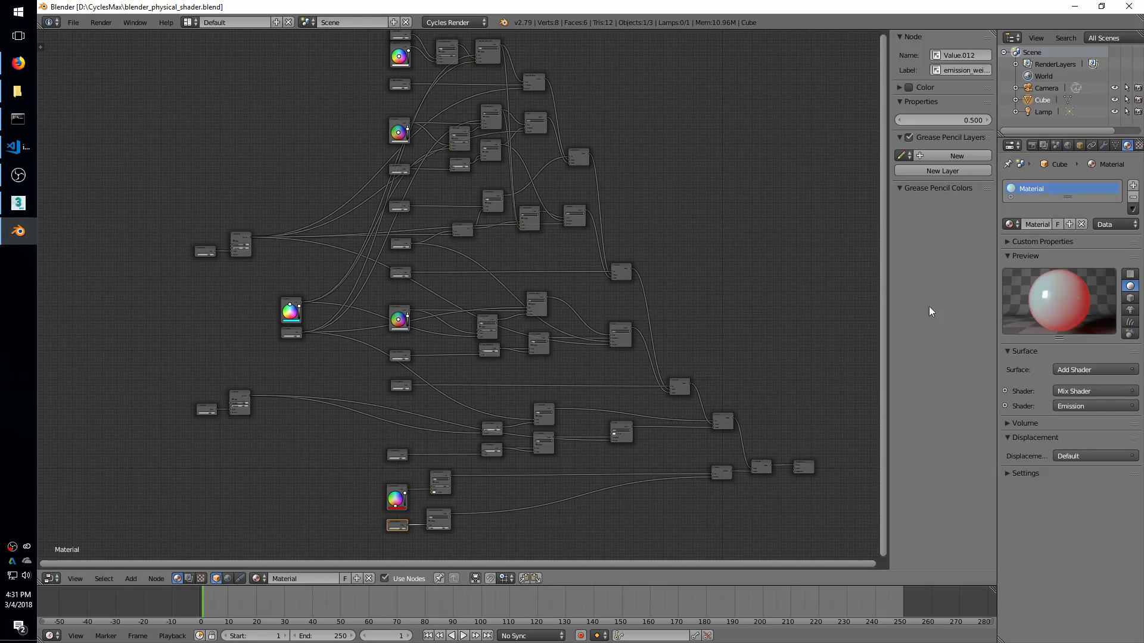
left_click_drag(1000, 298, 535, 292)
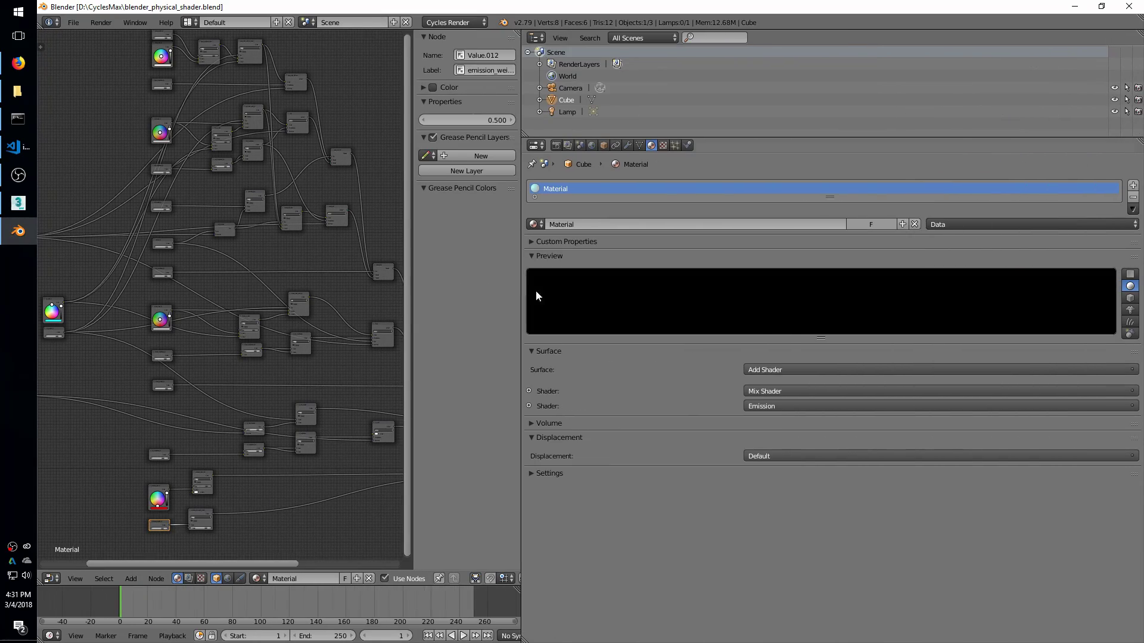
left_click_drag(815, 341, 822, 594)
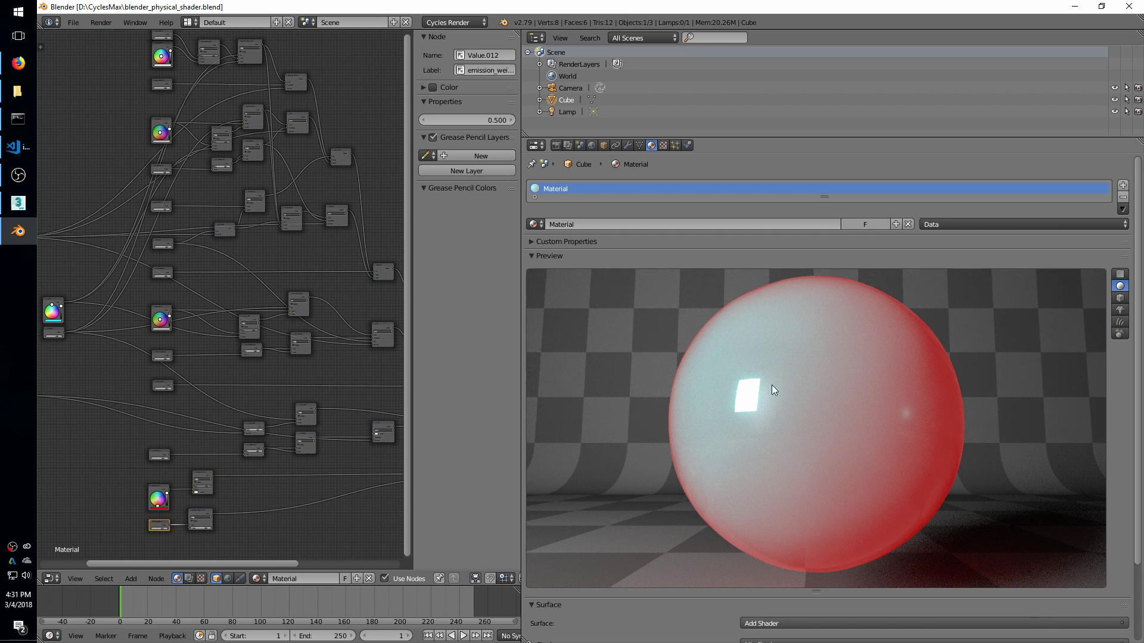
- Return to 3ds Max, stop the teapot render, and shift the rendered frame window slightly
left_click(27, 201)
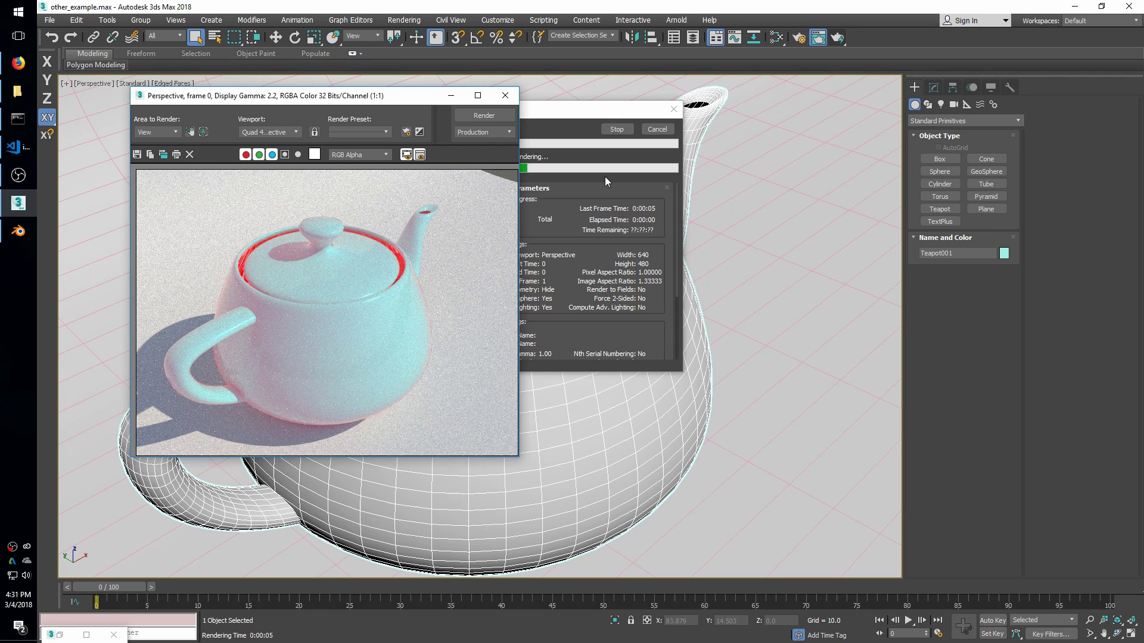
left_click(609, 128)
left_click(611, 130)
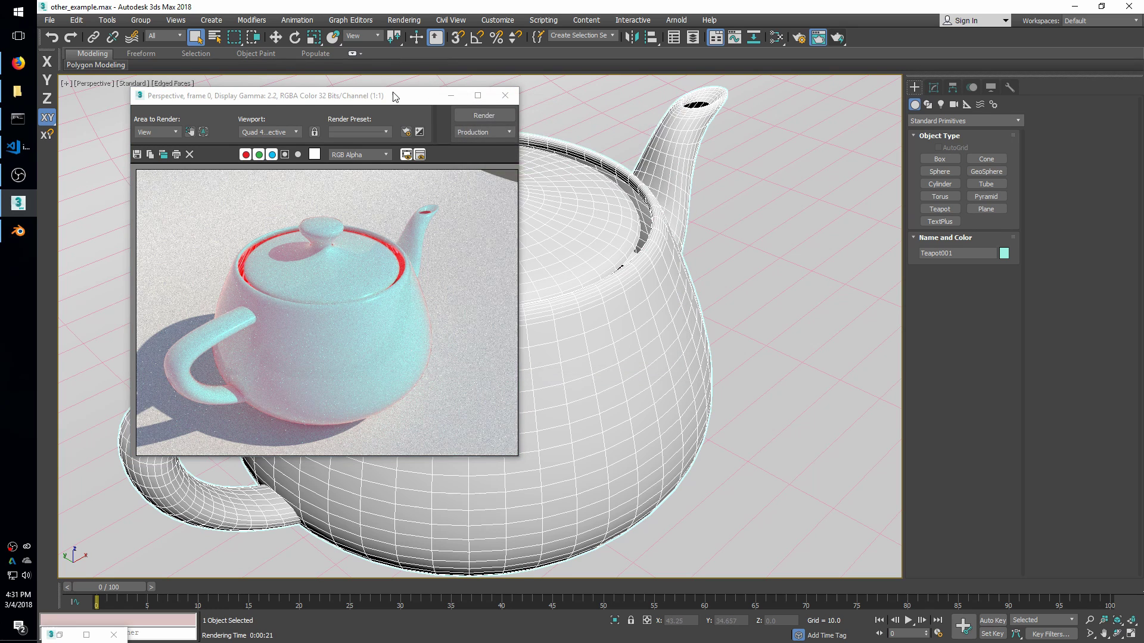
left_click_drag(393, 95, 430, 91)
- Switch to Blender and widen the node editor area to examine the original node network beside the material preview
left_click(11, 238)
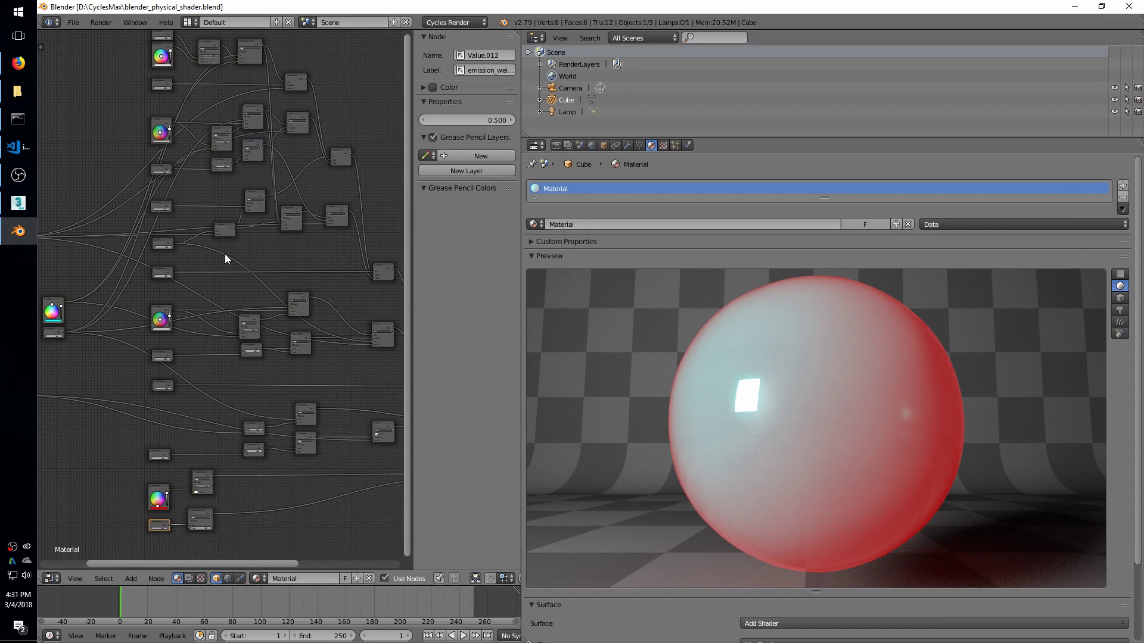
middle_click_drag(225, 258, 230, 274)
mouse_move(18, 203)
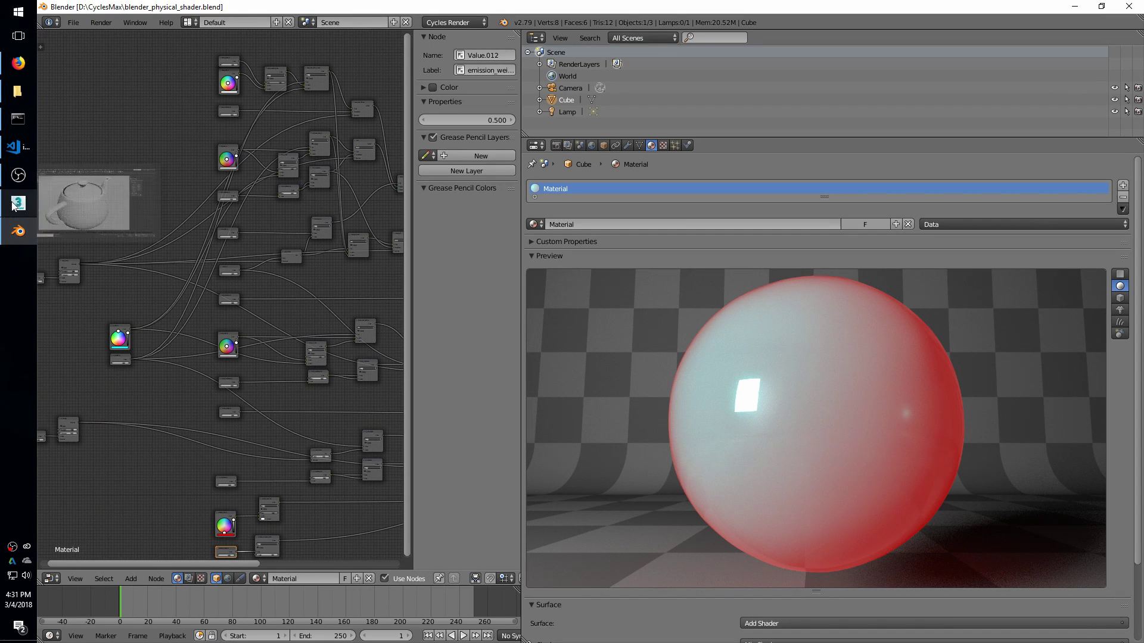
middle_click_drag(184, 235, 170, 239)
left_click_drag(520, 331, 674, 329)
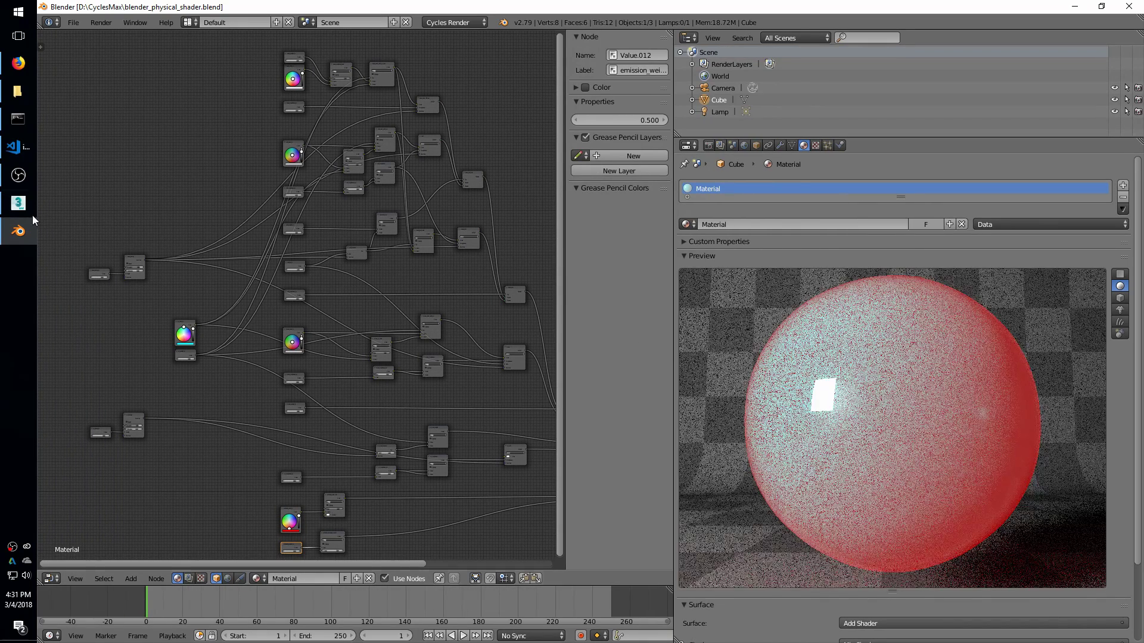
- Switch back to 3ds Max and reposition the rendered frame window to examine the teapot's imported material
left_click(24, 208)
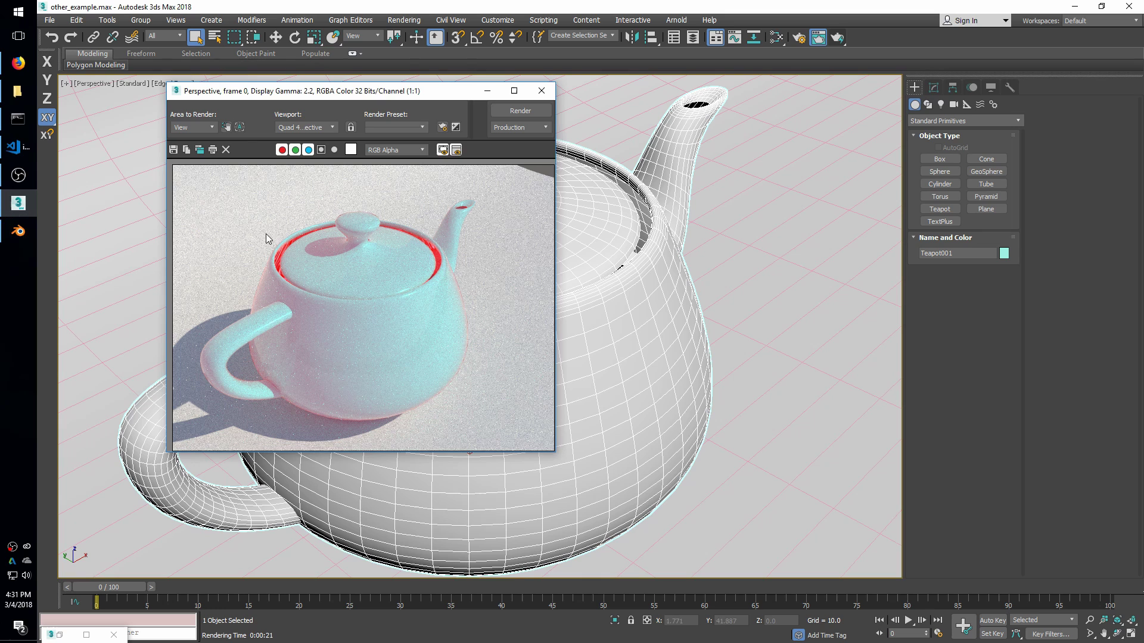
left_click_drag(367, 95, 405, 99)
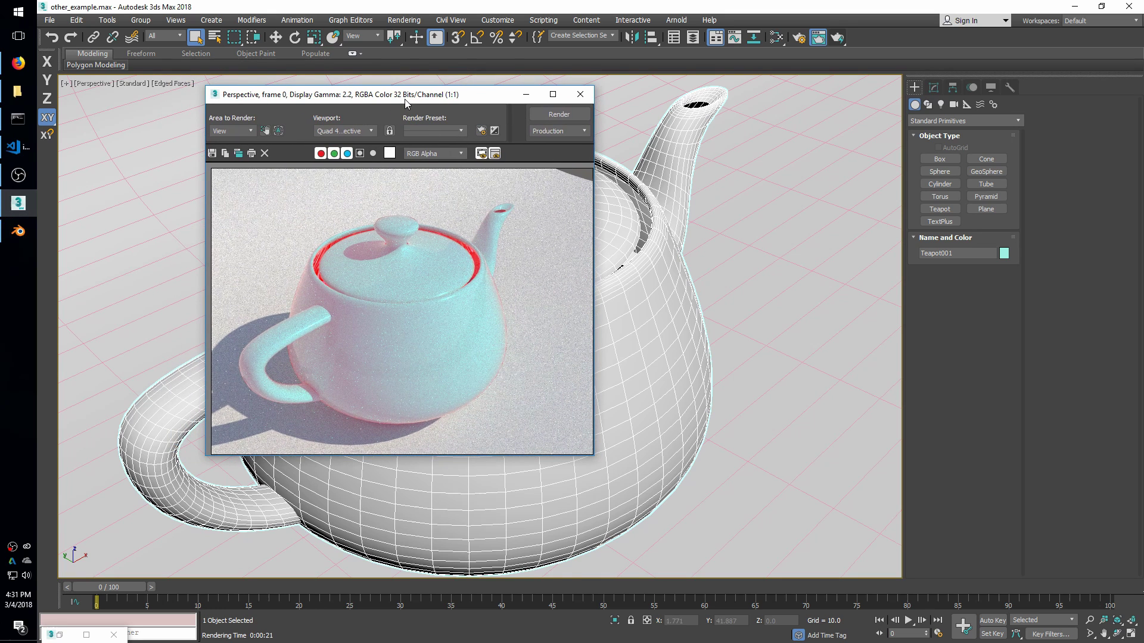